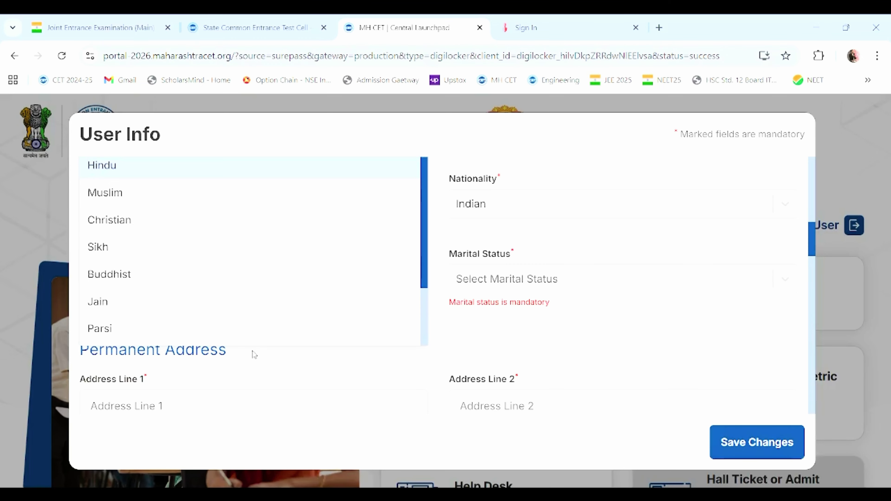
Step: Set religion to Hindu, marital status to UnMarried and family income to 2,50,001 - 3,00,000
left_click(102, 171)
left_click(508, 278)
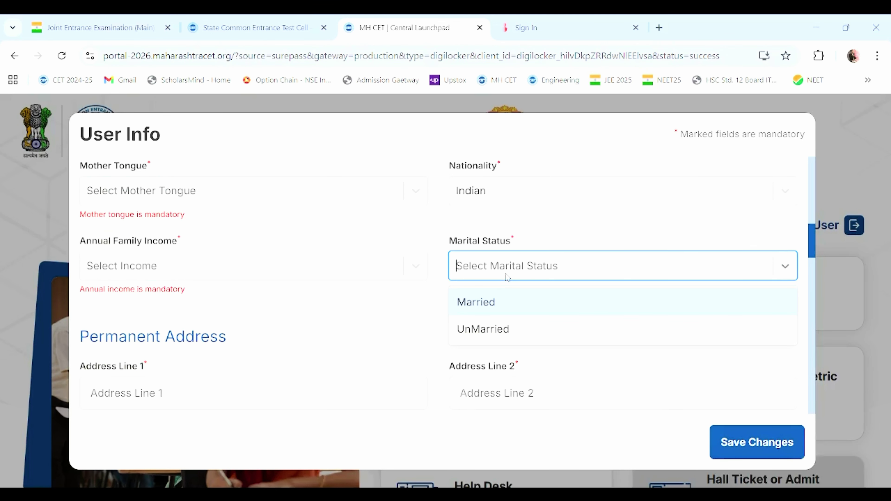
left_click(492, 329)
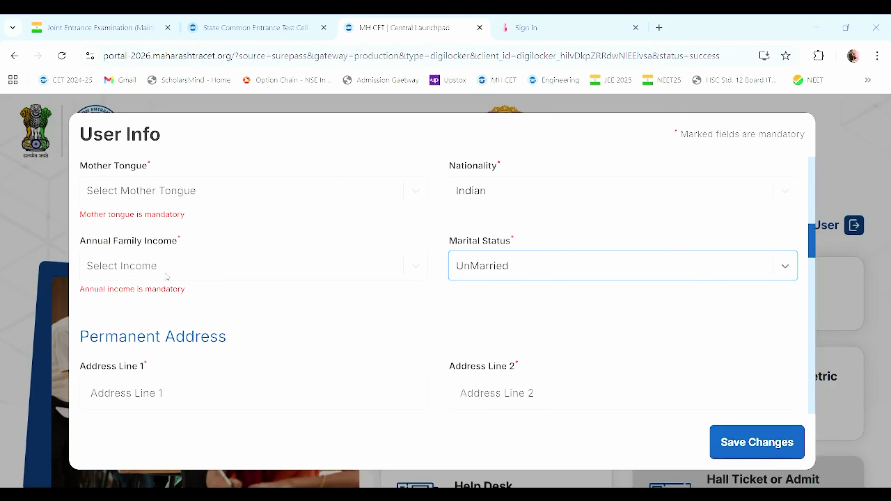
left_click(152, 264)
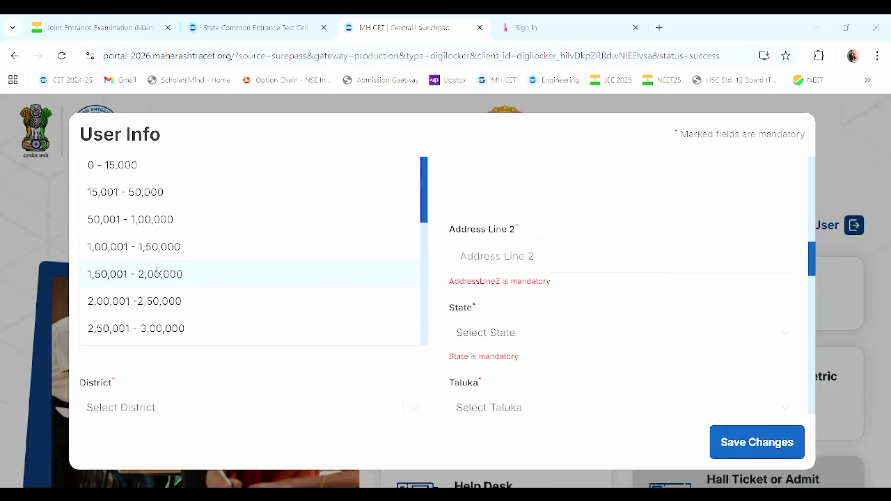
left_click(177, 329)
Step: Set the region to Rural and the mother tongue to Marathi
scroll(202, 242, "up", 5)
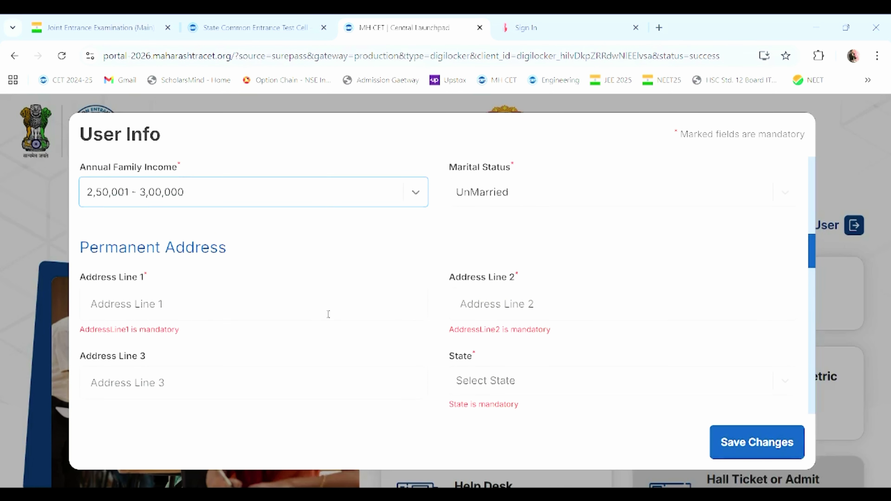
left_click(510, 169)
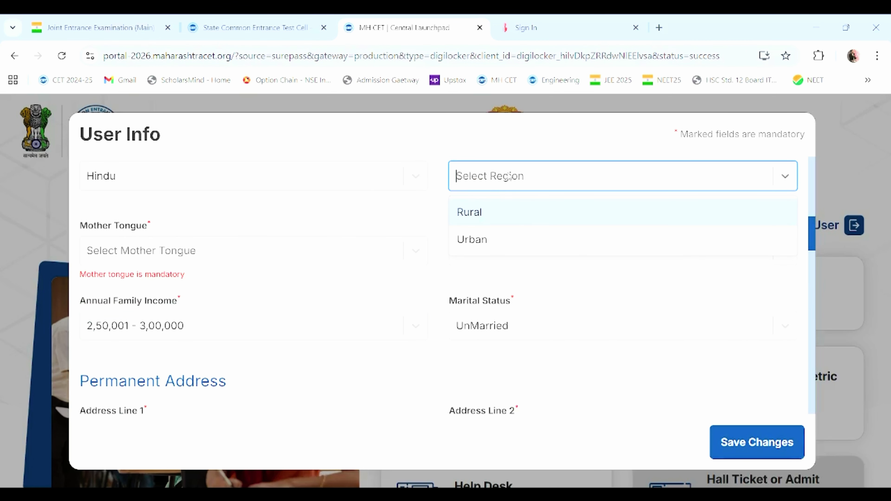
left_click(478, 216)
scroll(514, 307, "up", 3)
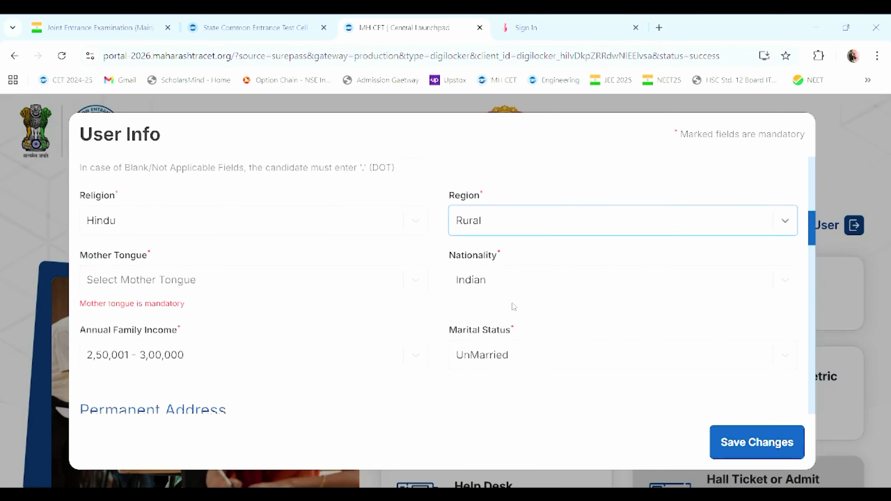
left_click(284, 294)
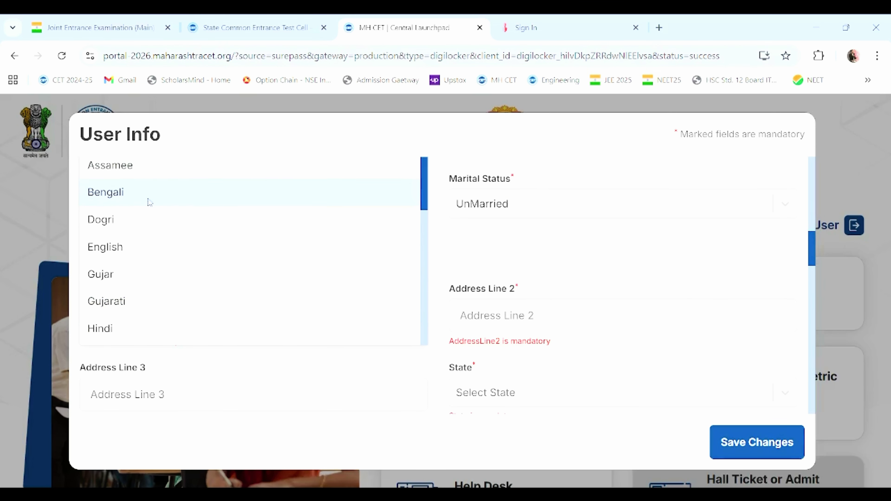
scroll(169, 246, "down", 5)
scroll(174, 321, "down", 2)
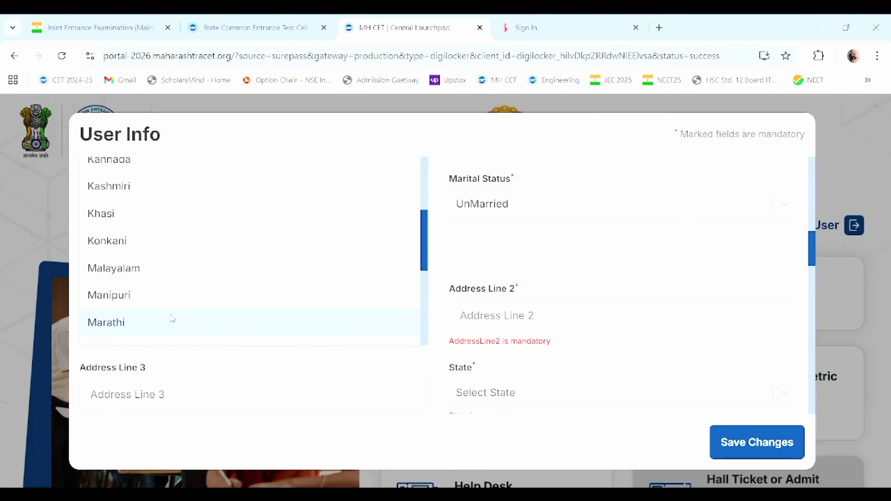
left_click(147, 328)
left_click(214, 302)
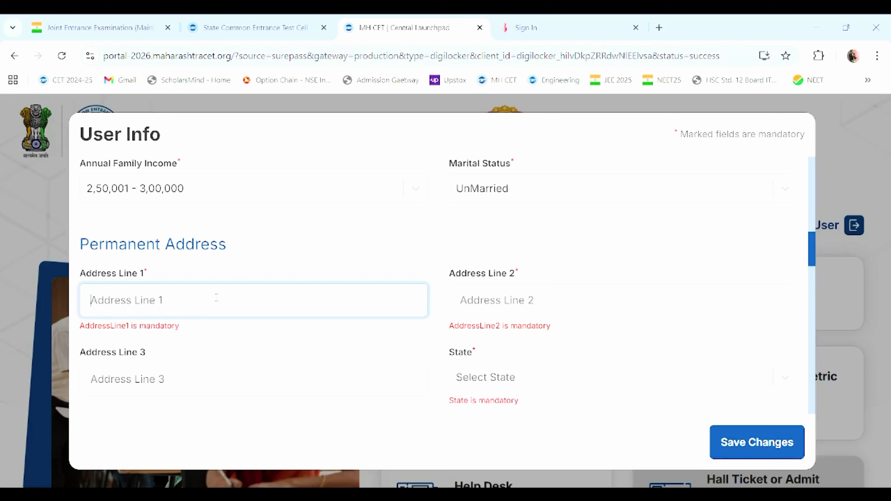
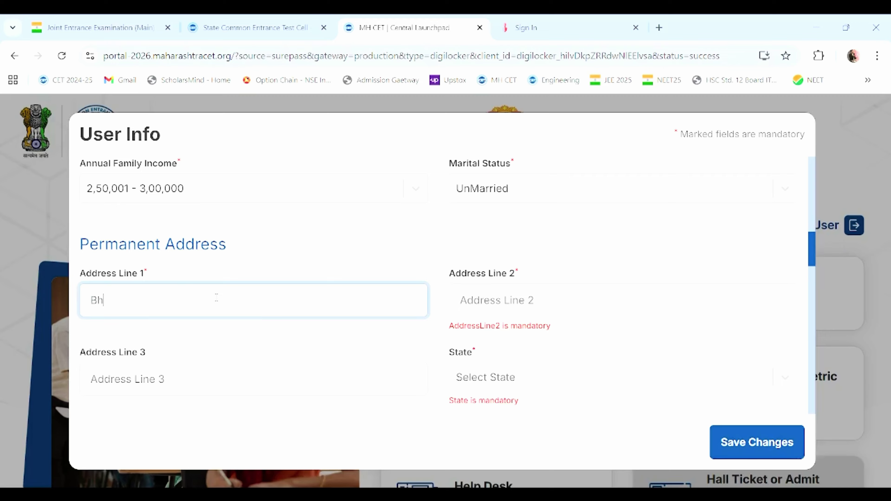
Step: Type the street, road and town into permanent Address Lines 1, 2 and 3, fixing a typo
key("Tab")
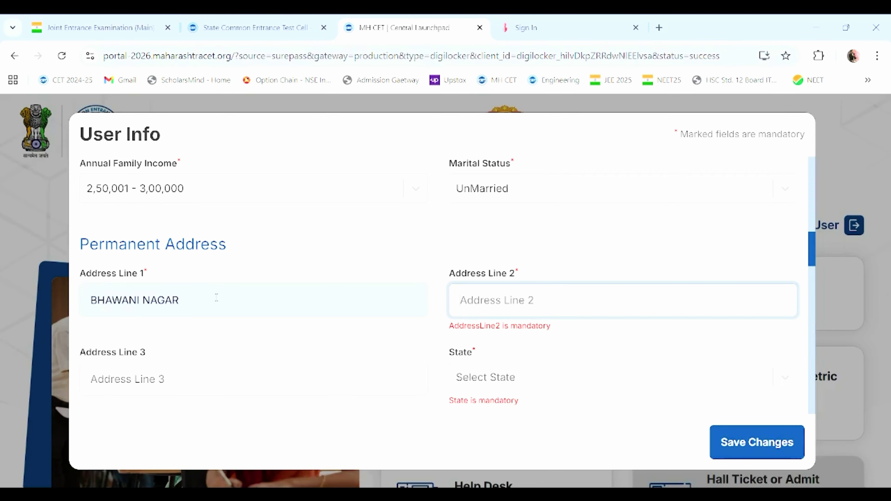
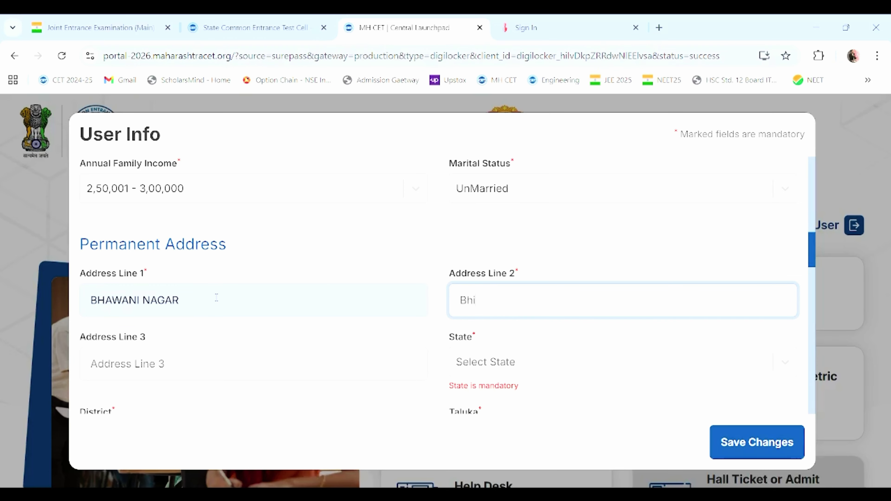
key("Tab")
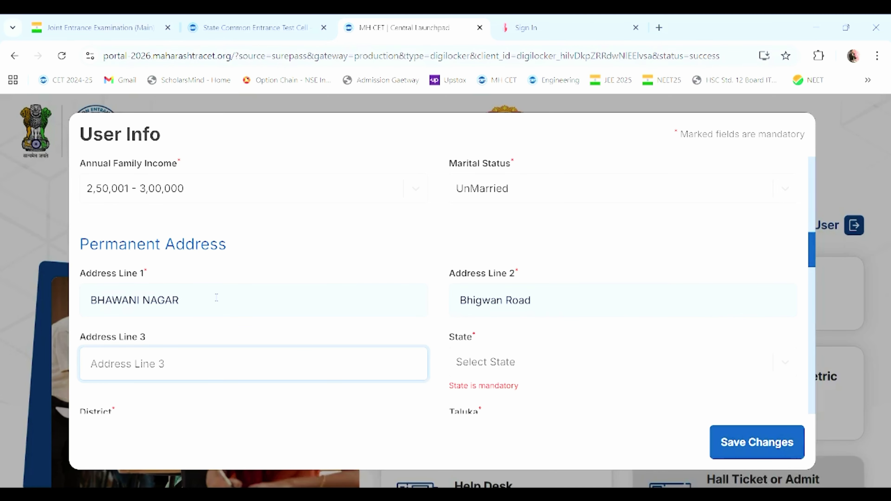
type("Baramati")
key("Tab")
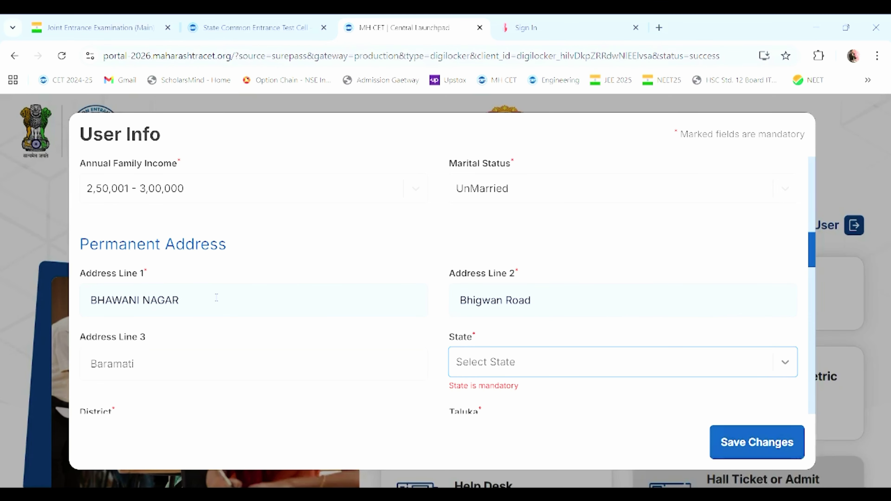
left_click(493, 363)
Step: Choose Maharashtra as the state and Pune as the district of the permanent address
scroll(505, 316, "down", 5)
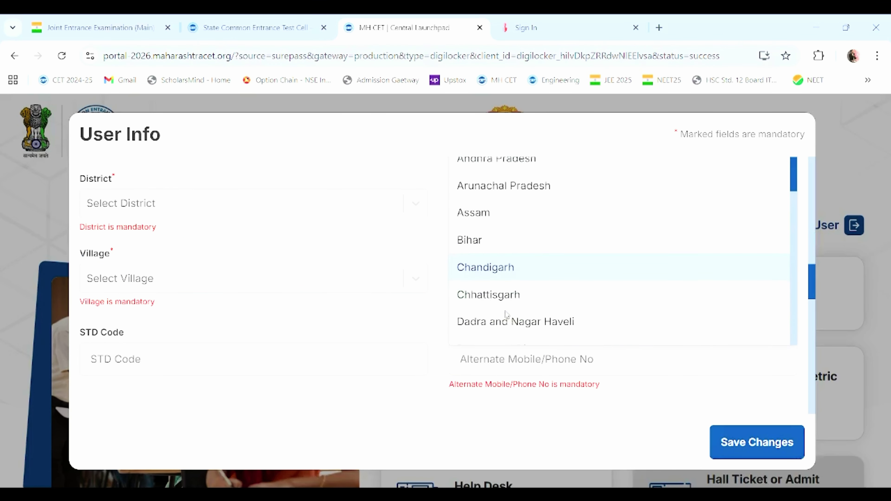
scroll(507, 305, "down", 3)
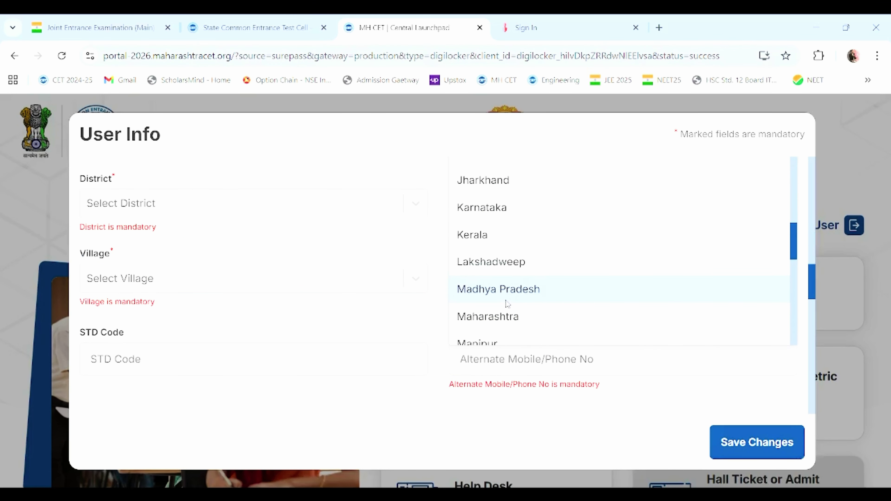
left_click(515, 326)
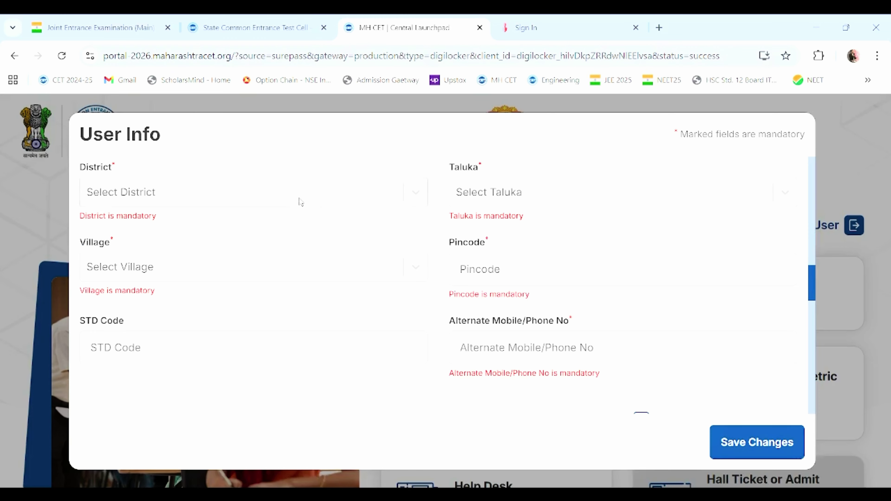
scroll(281, 225, "up", 2)
left_click(221, 262)
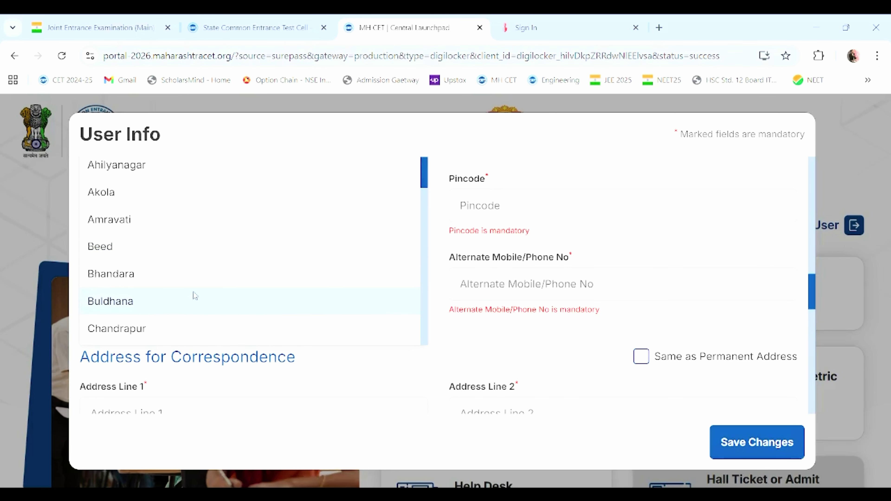
scroll(195, 296, "down", 5)
scroll(196, 296, "up", 5)
scroll(195, 296, "down", 8)
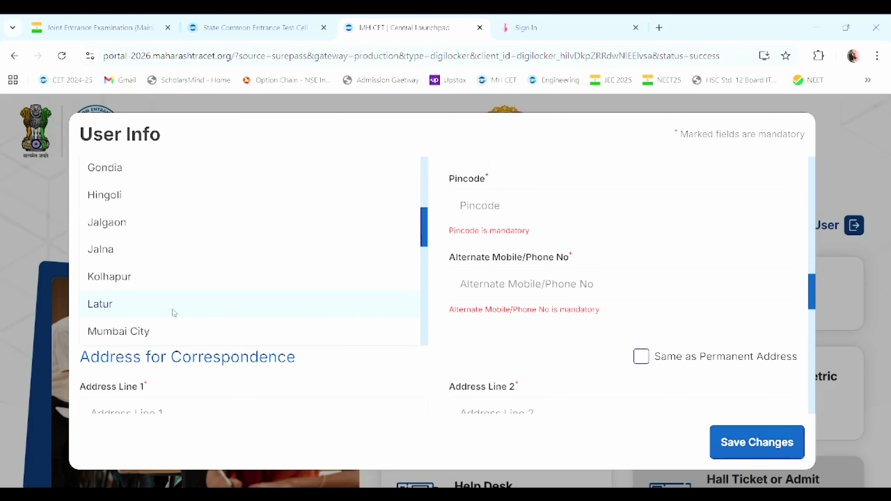
scroll(174, 313, "down", 6)
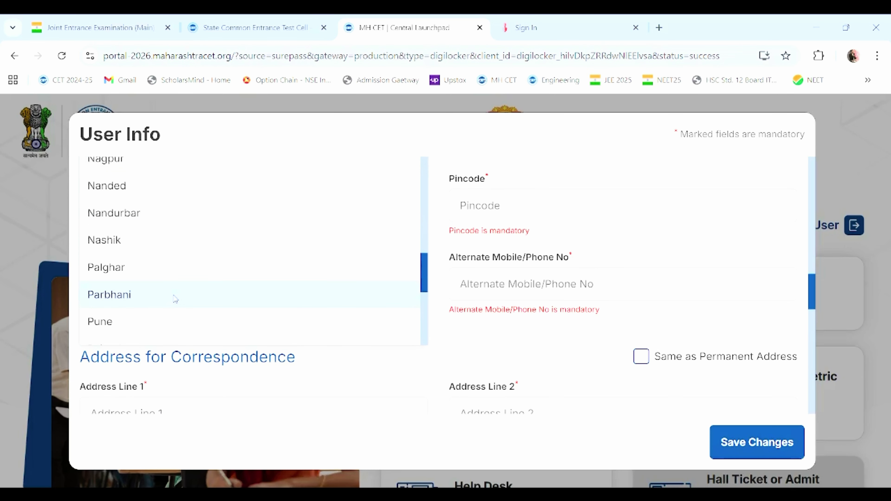
left_click(173, 320)
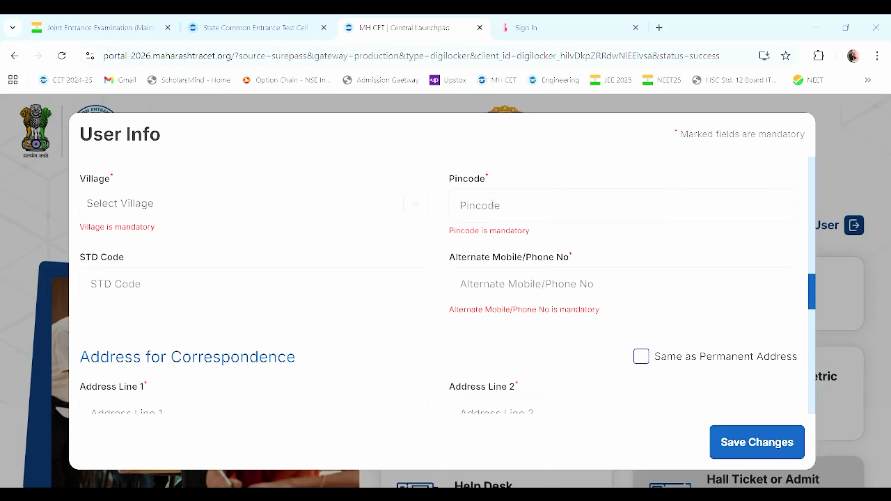
Step: Choose taluka Baramati and village Baramati (M Cl), then enter the pincode
scroll(339, 324, "up", 2)
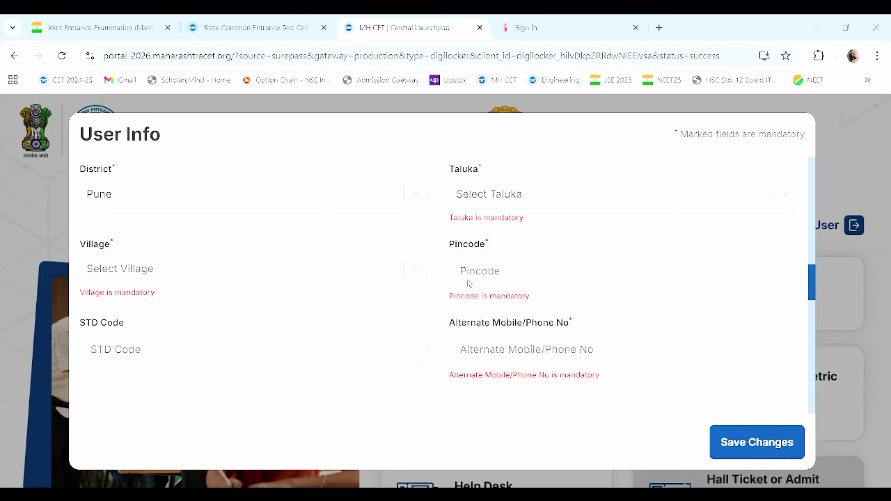
left_click(528, 197)
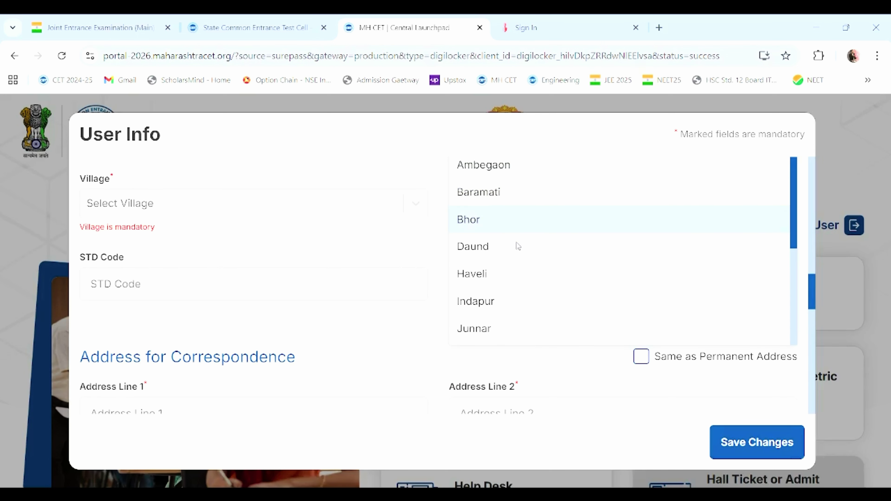
left_click(493, 194)
left_click(231, 204)
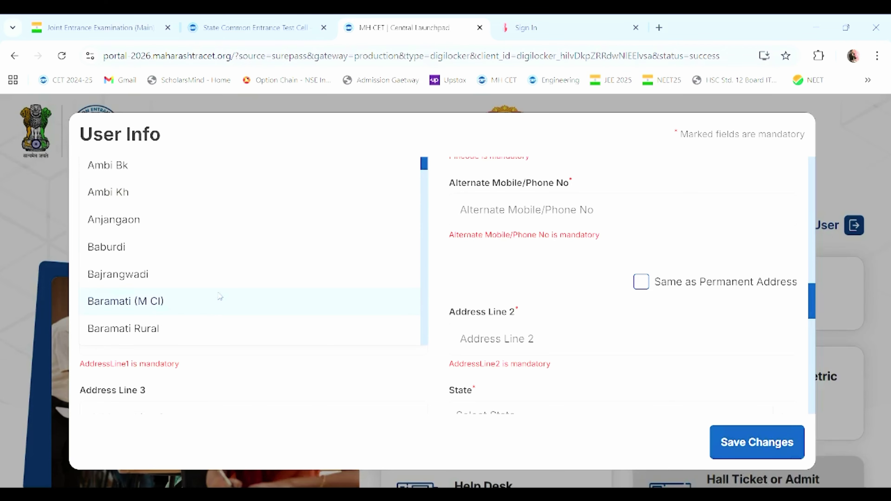
left_click(220, 302)
scroll(537, 221, "up", 2)
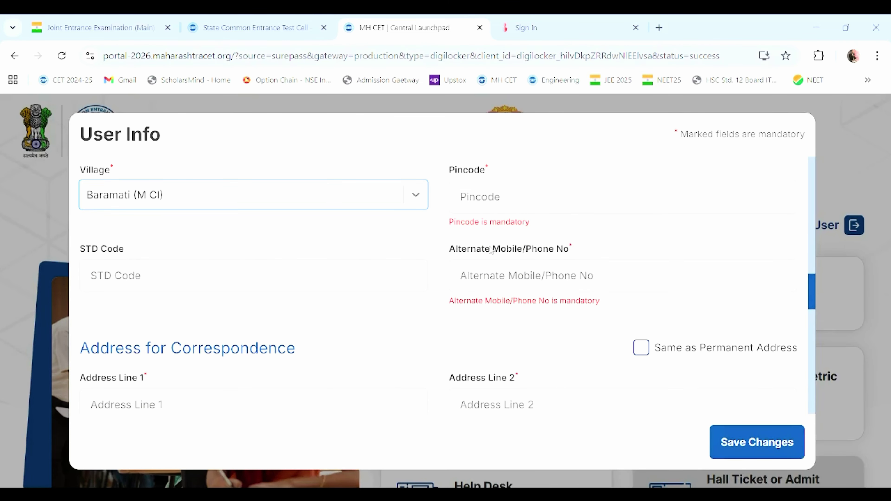
left_click(552, 194)
type("4")
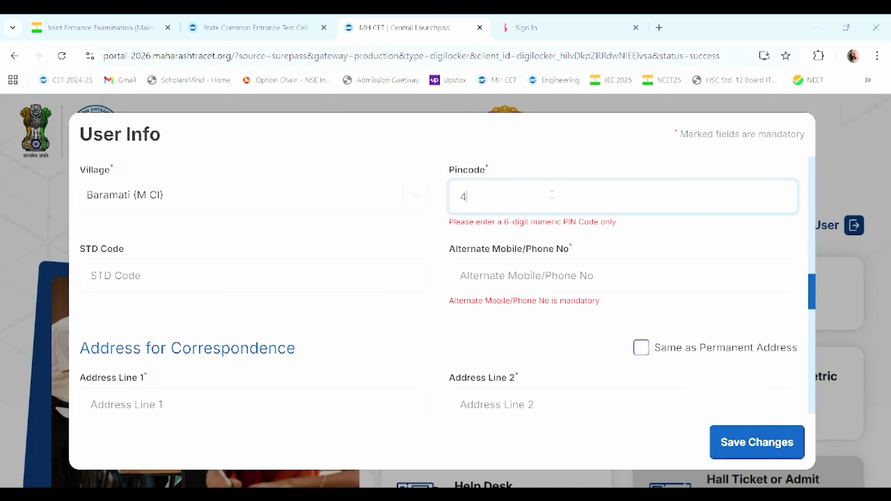
type("13133")
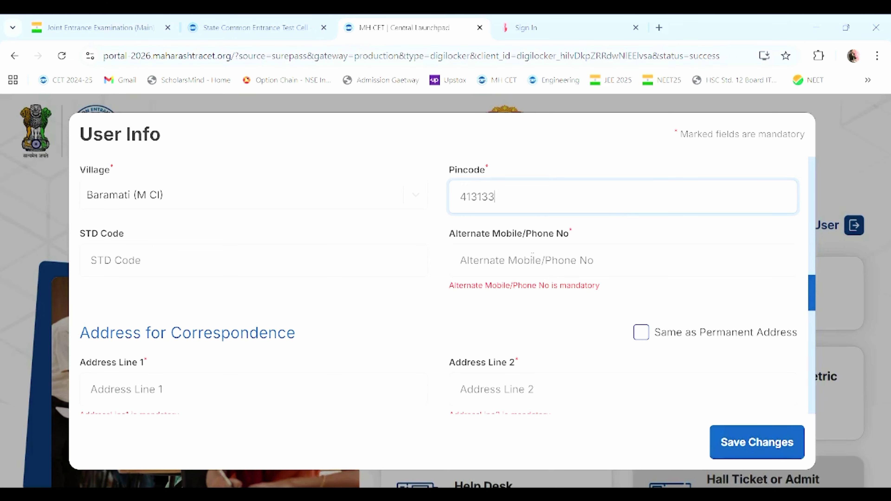
Step: Enter the alternate mobile number and mark the correspondence address as same as permanent
left_click(531, 258)
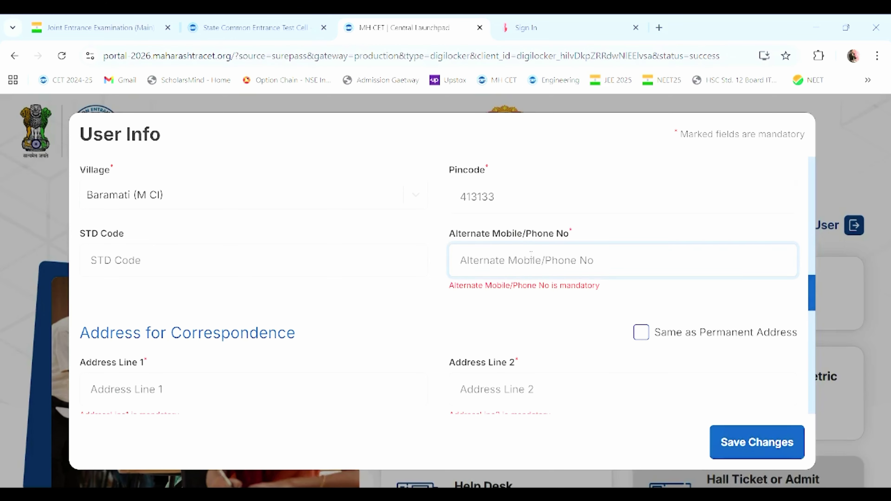
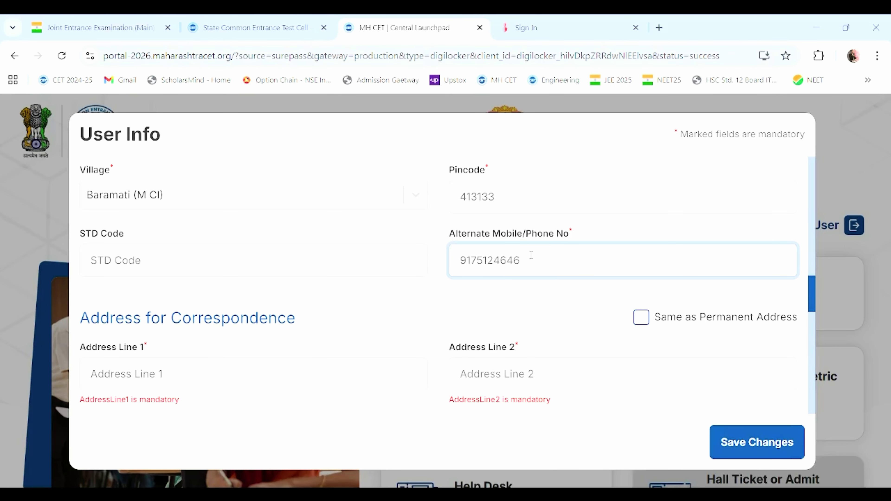
scroll(532, 260, "down", 2)
left_click(642, 251)
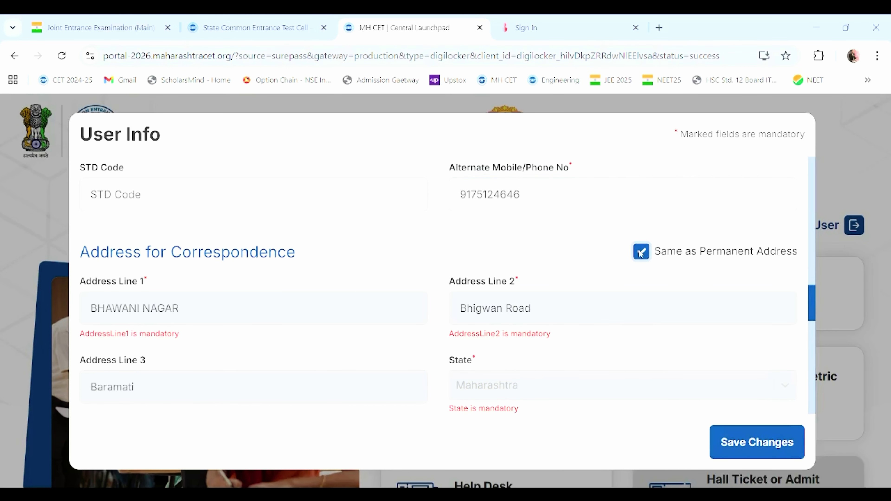
scroll(455, 304, "down", 10)
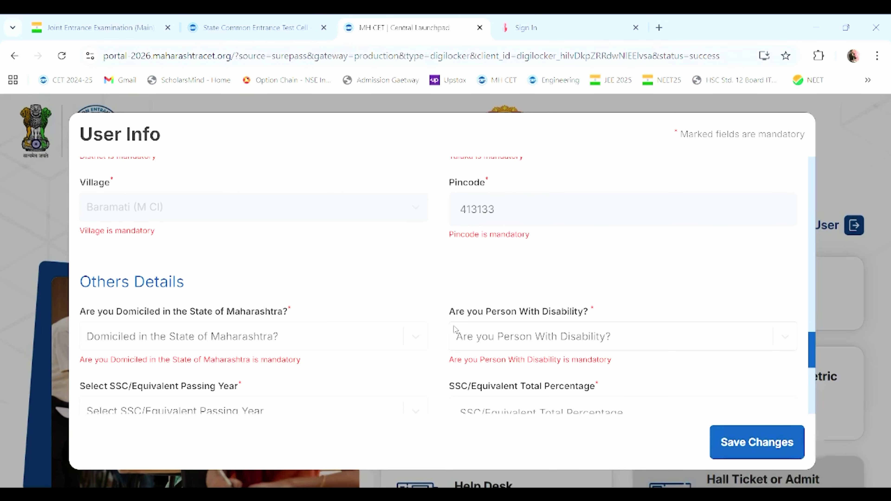
scroll(455, 330, "up", 20)
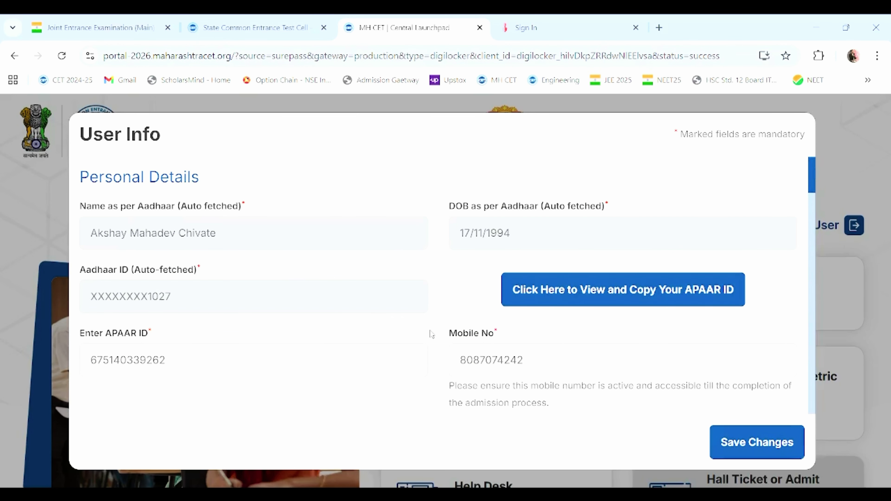
left_click(620, 296)
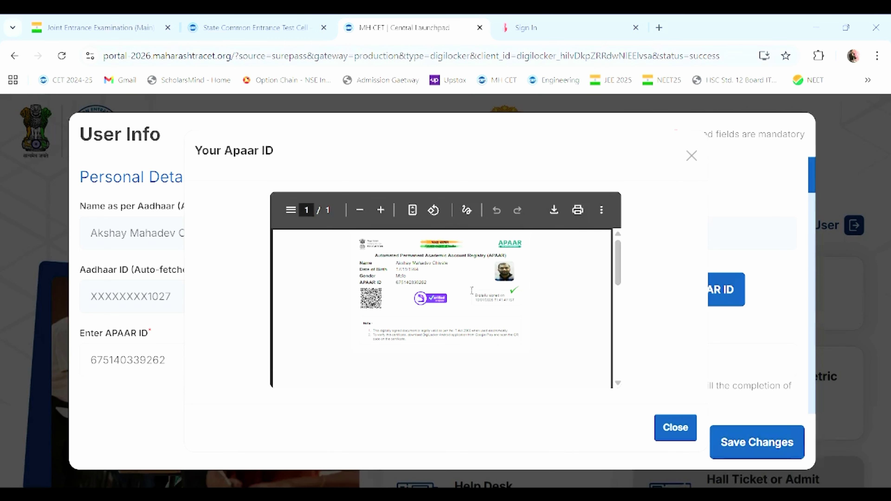
left_click(676, 427)
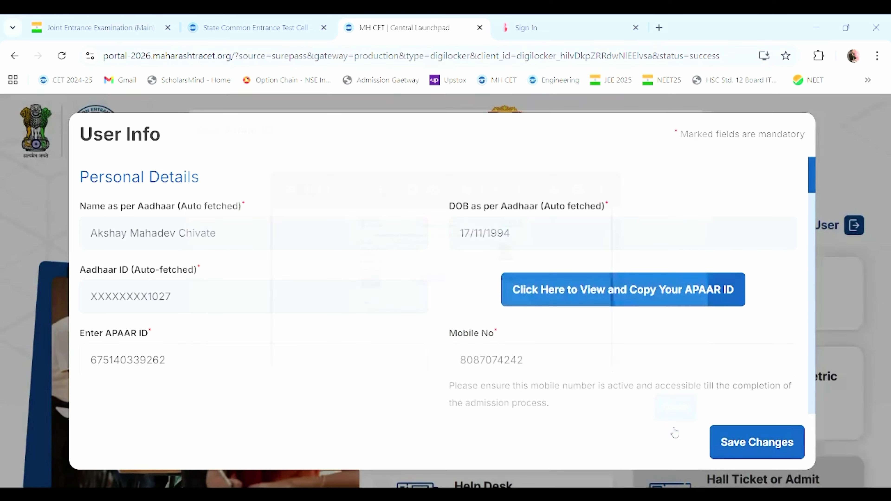
scroll(391, 332, "down", 2)
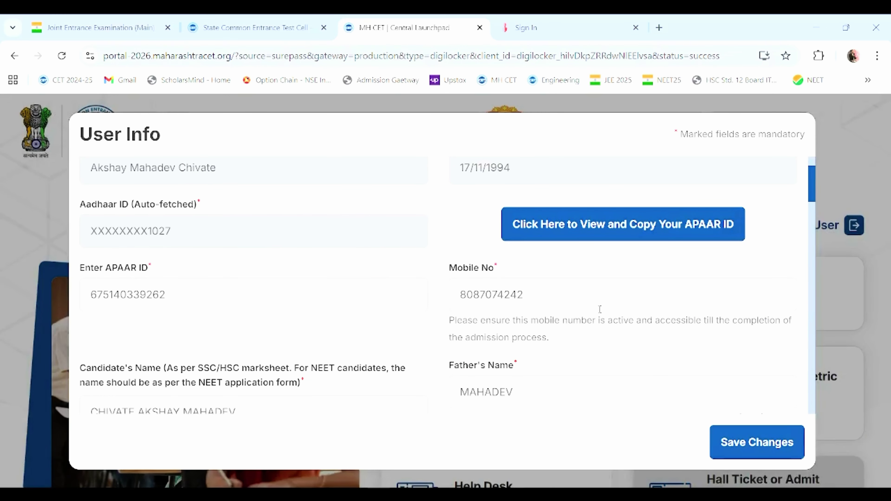
scroll(585, 337, "down", 4)
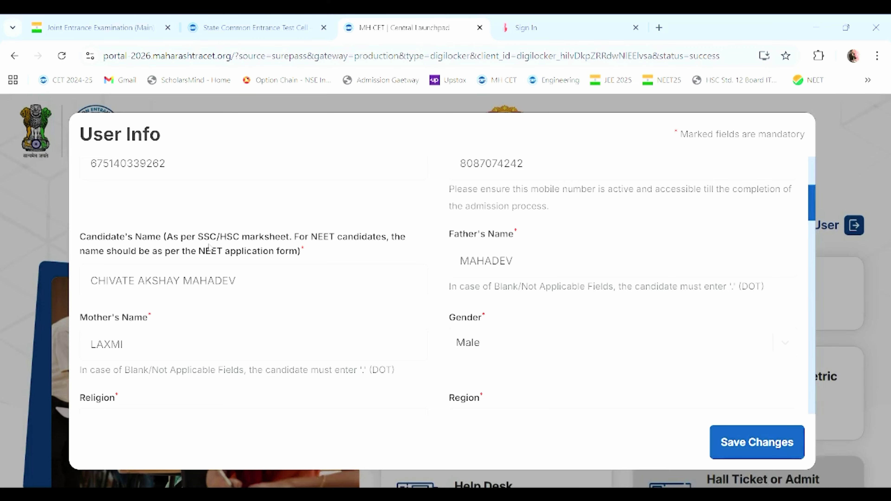
left_click(250, 281)
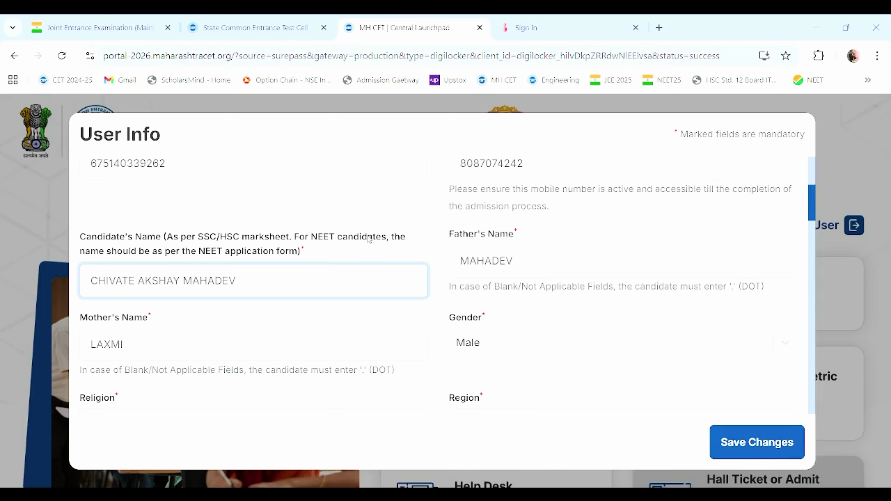
scroll(358, 337, "down", 12)
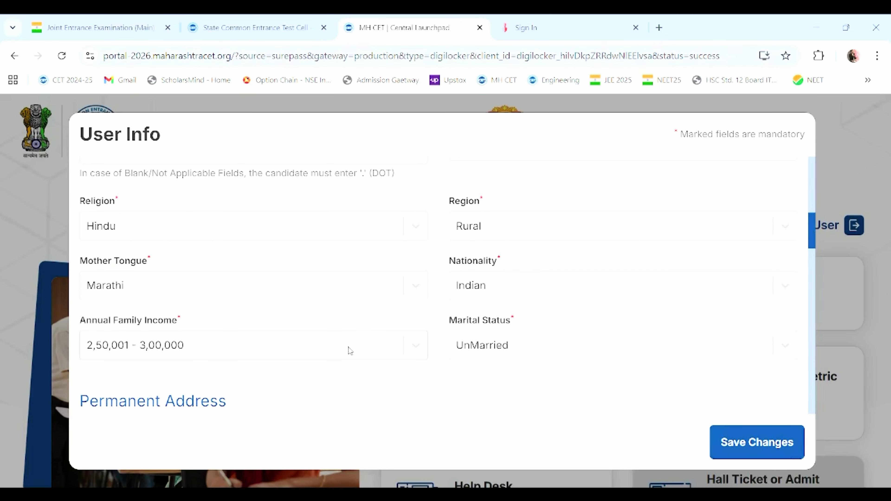
scroll(360, 330, "down", 8)
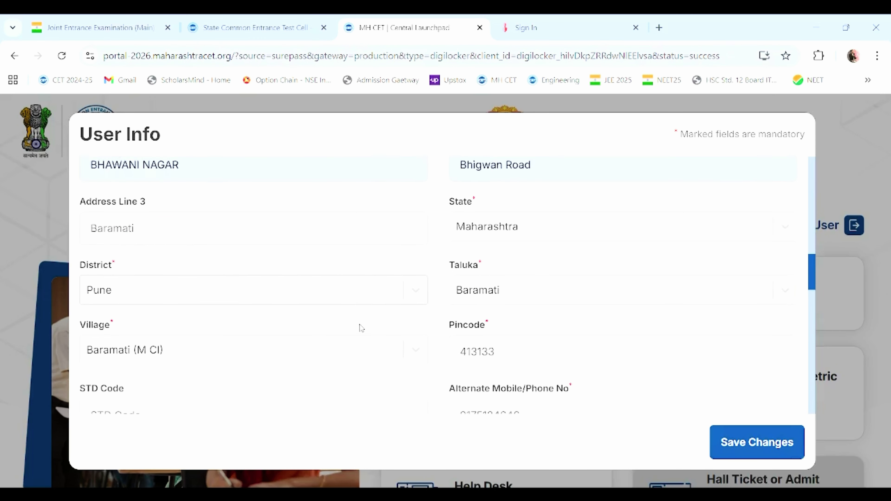
scroll(360, 324, "up", 8)
scroll(360, 324, "up", 3)
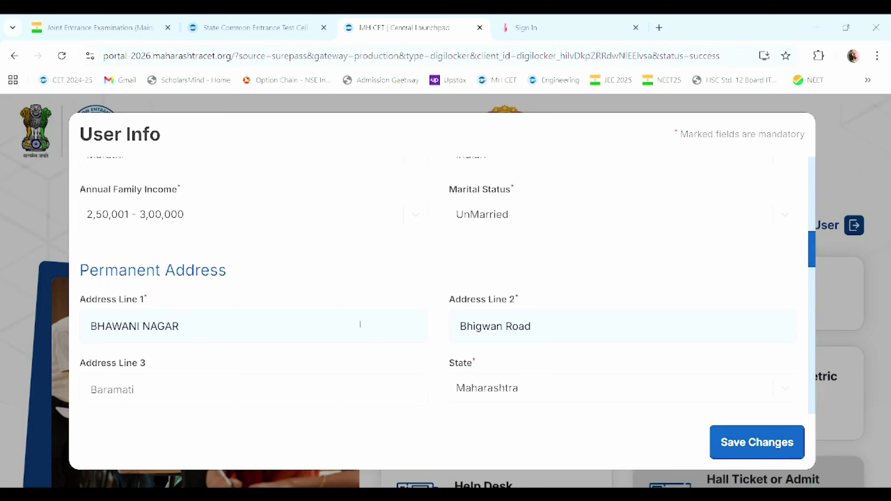
scroll(362, 326, "down", 3)
scroll(362, 328, "up", 6)
scroll(362, 327, "up", 3)
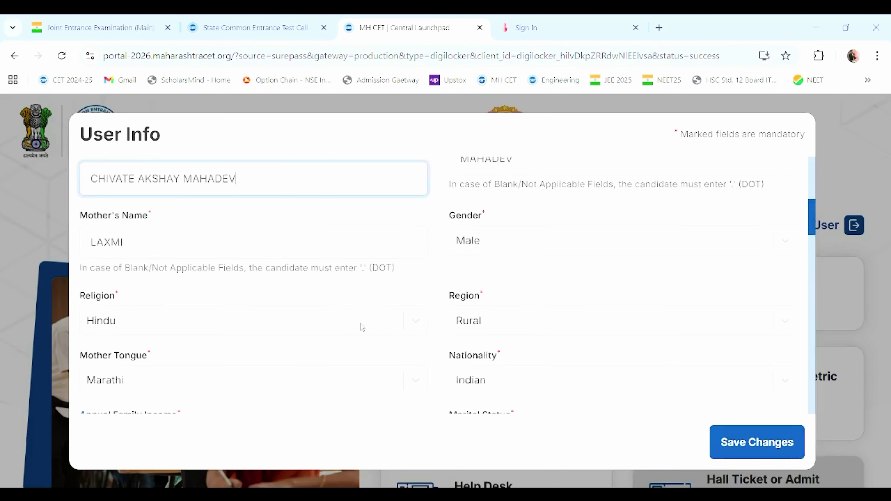
scroll(361, 326, "down", 4)
scroll(361, 326, "up", 4)
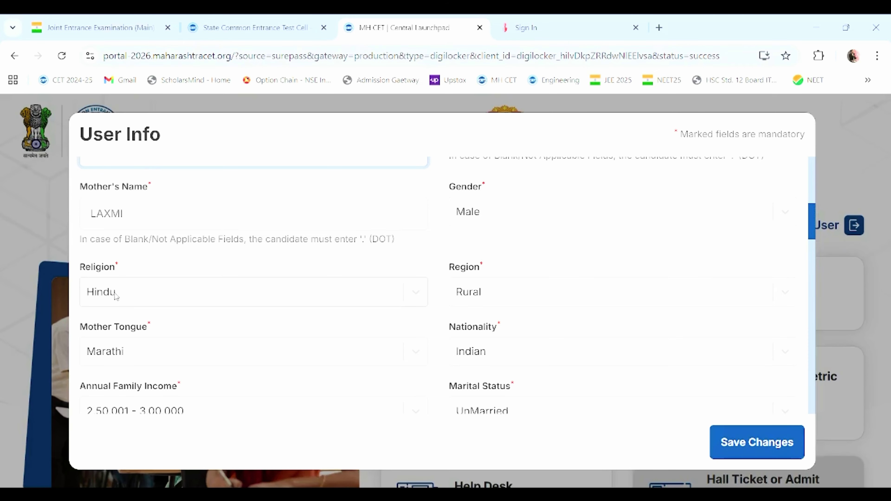
left_click(491, 296)
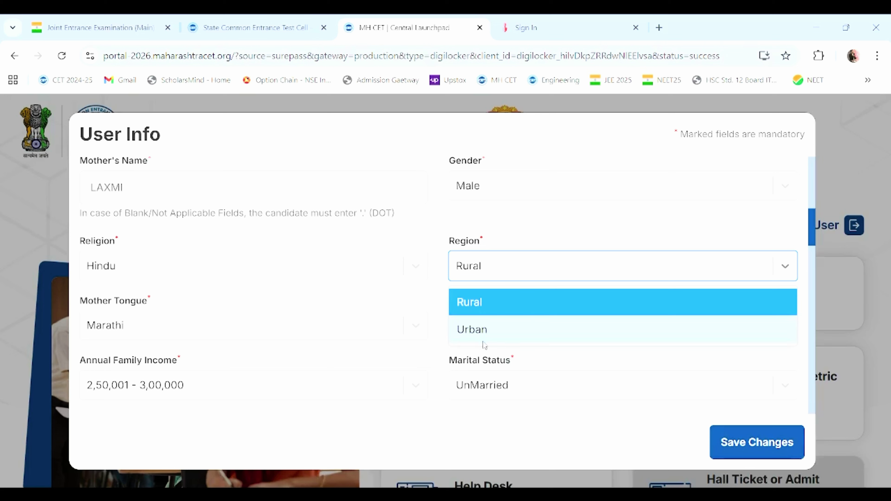
left_click(365, 355)
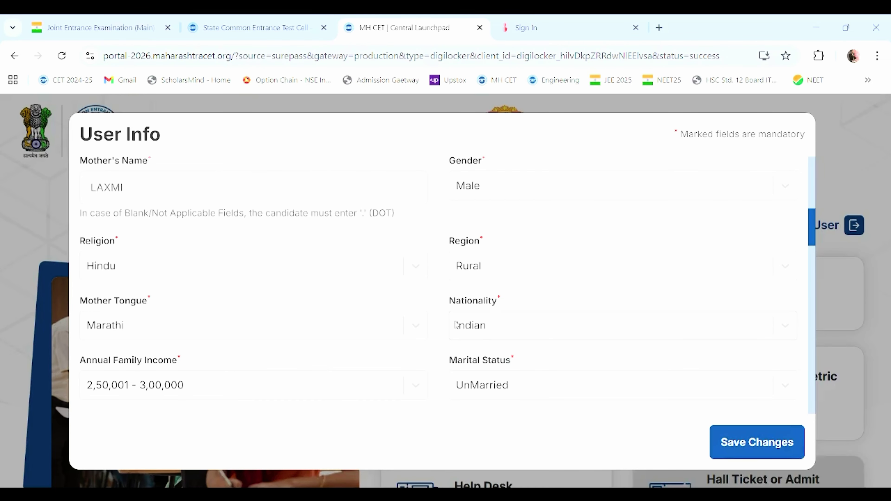
scroll(270, 311, "down", 2)
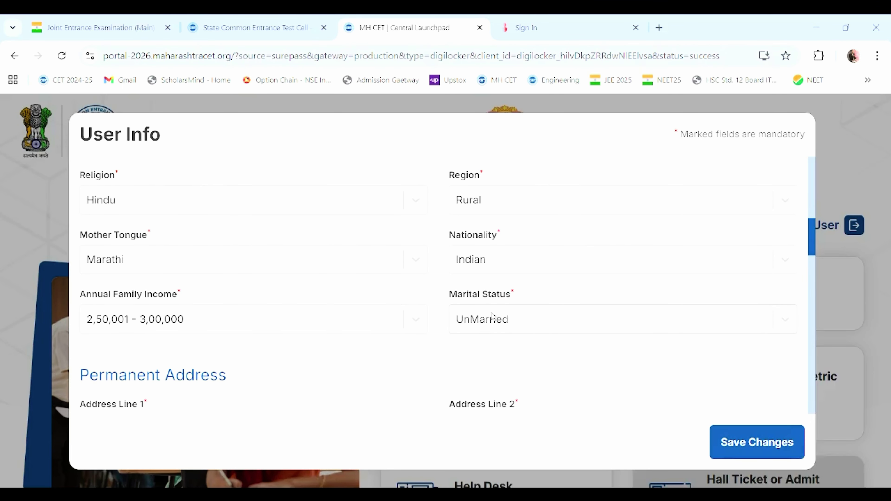
scroll(493, 317, "down", 4)
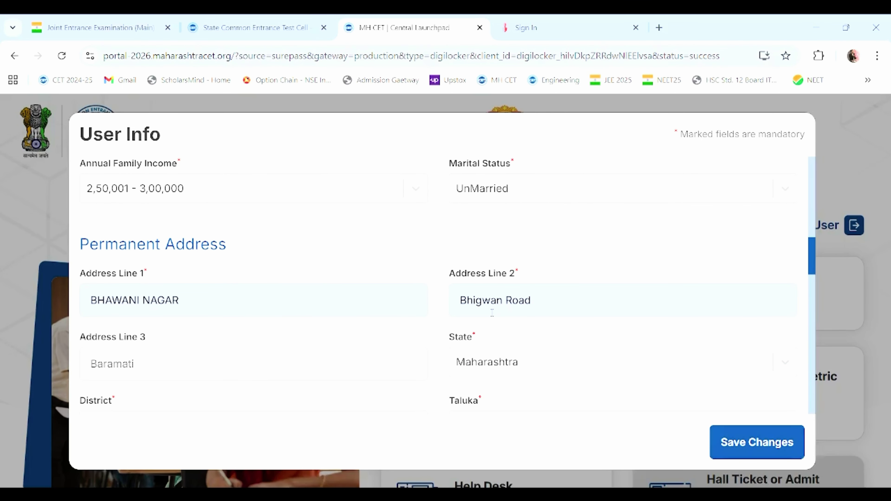
left_click(548, 185)
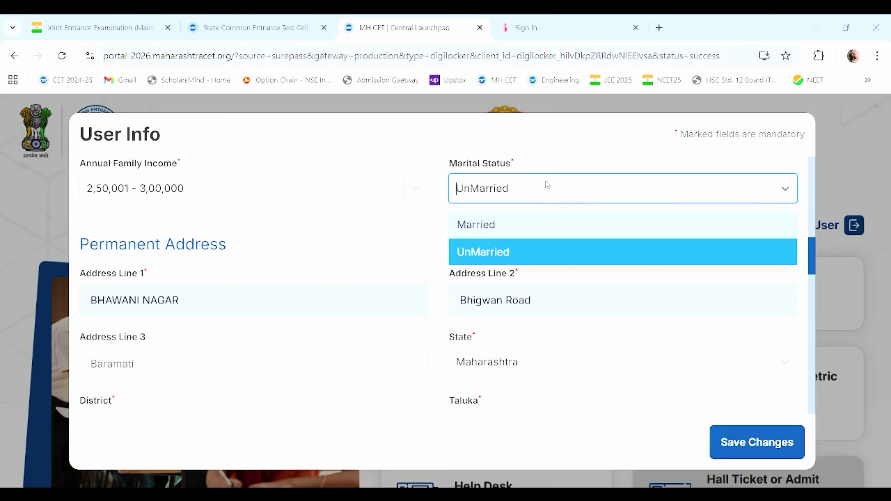
left_click(541, 195)
scroll(495, 270, "down", 2)
scroll(494, 270, "down", 14)
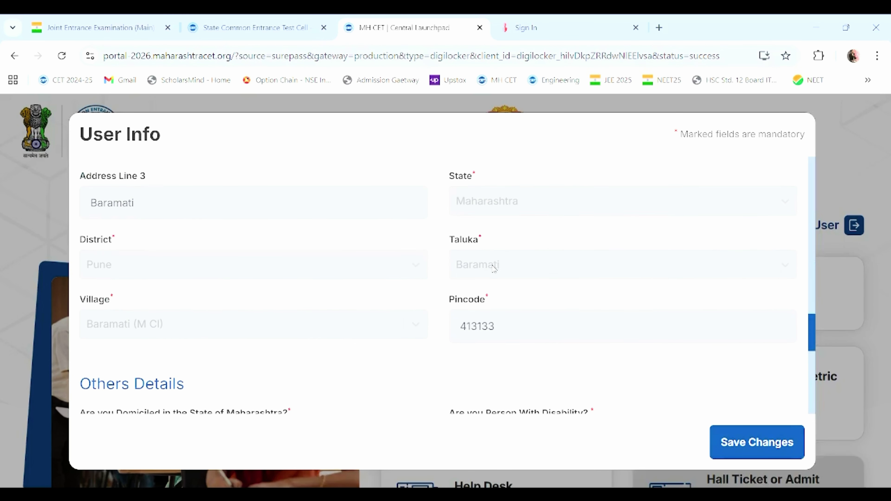
scroll(494, 268, "down", 4)
scroll(494, 269, "down", 2)
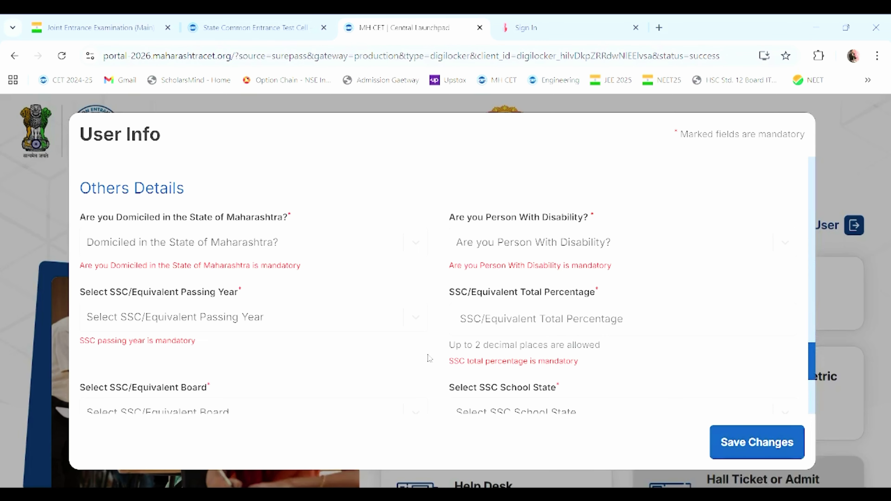
Step: Answer Yes to Maharashtra domicile, No to Minority Details and No to disability
left_click(190, 240)
left_click(182, 281)
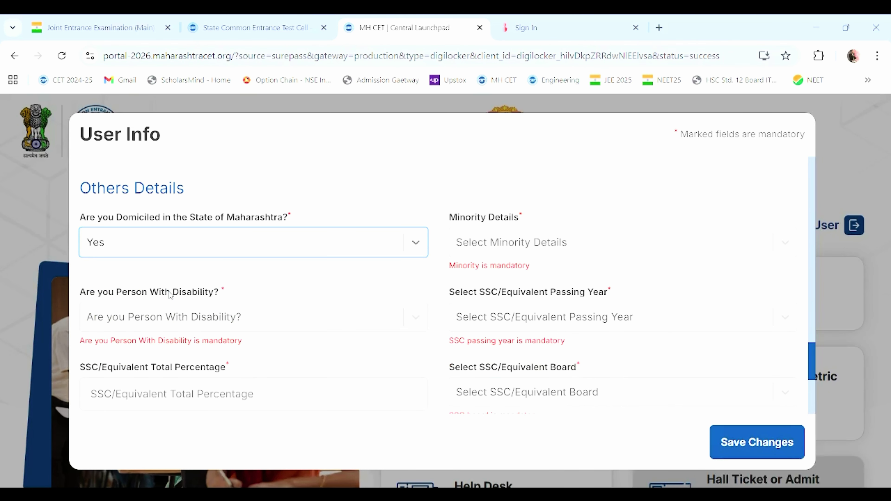
left_click(552, 244)
left_click(471, 304)
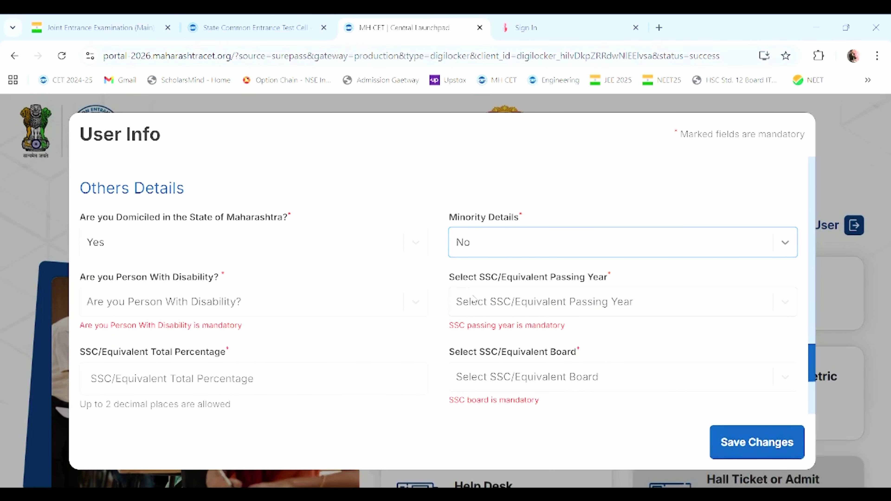
left_click(225, 302)
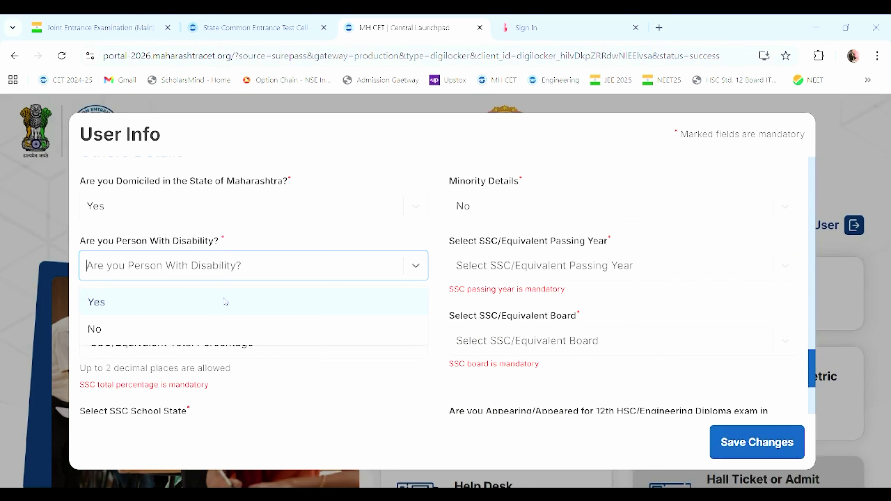
left_click(184, 328)
Step: Set the SSC board to Maharashtra State Board and the SSC passing year to 2024
left_click(518, 267)
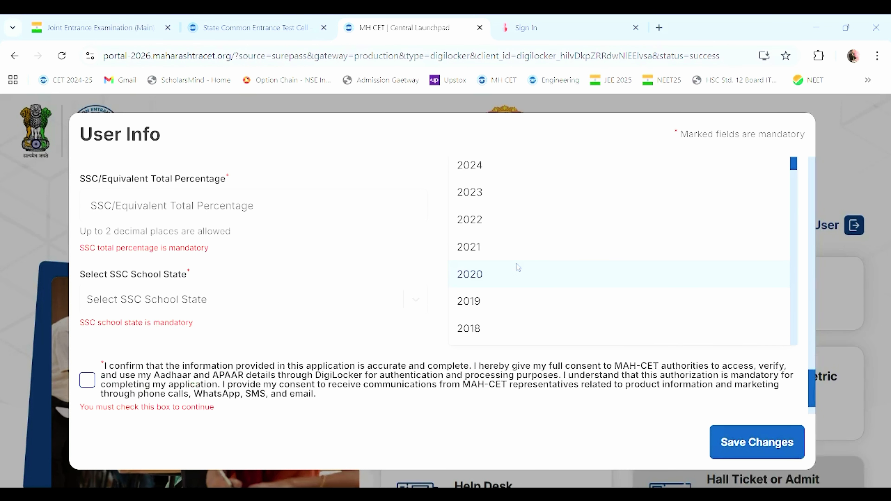
left_click(509, 301)
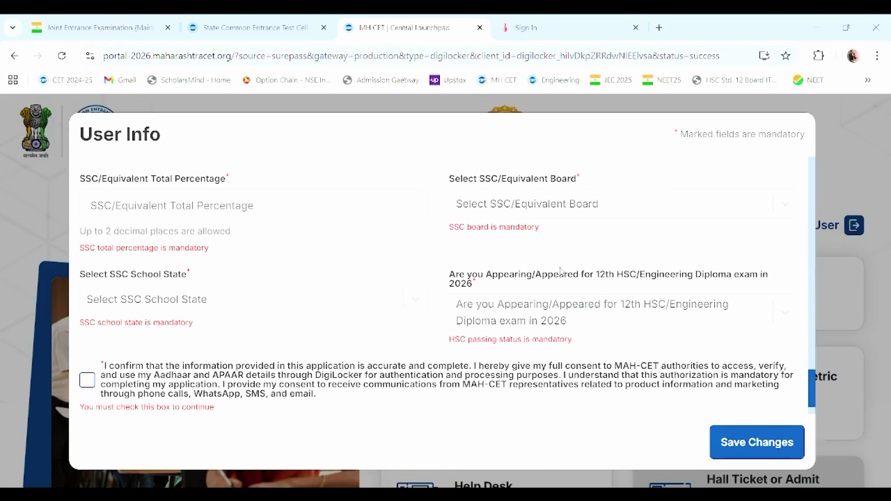
left_click(577, 197)
left_click(561, 231)
scroll(530, 264, "up", 3)
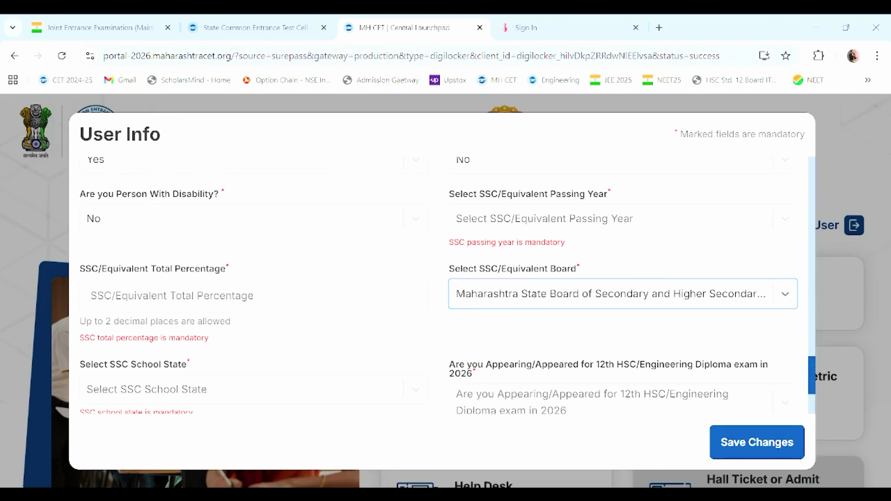
left_click(522, 220)
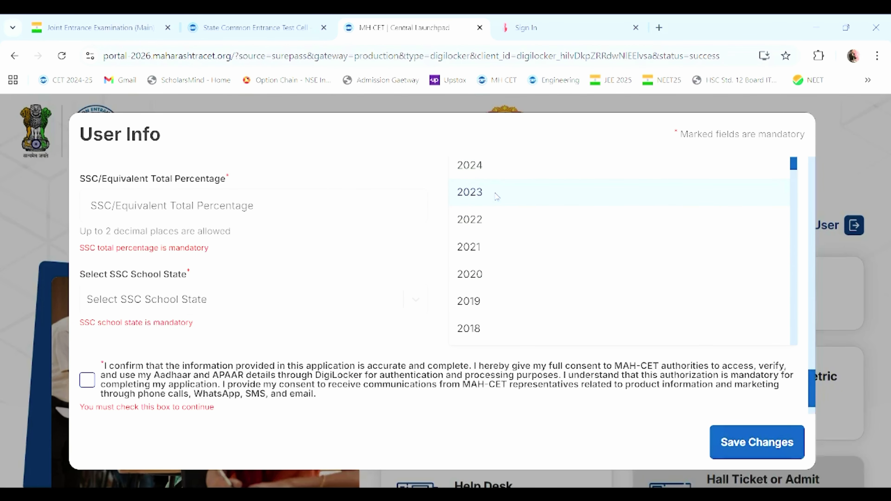
left_click(485, 169)
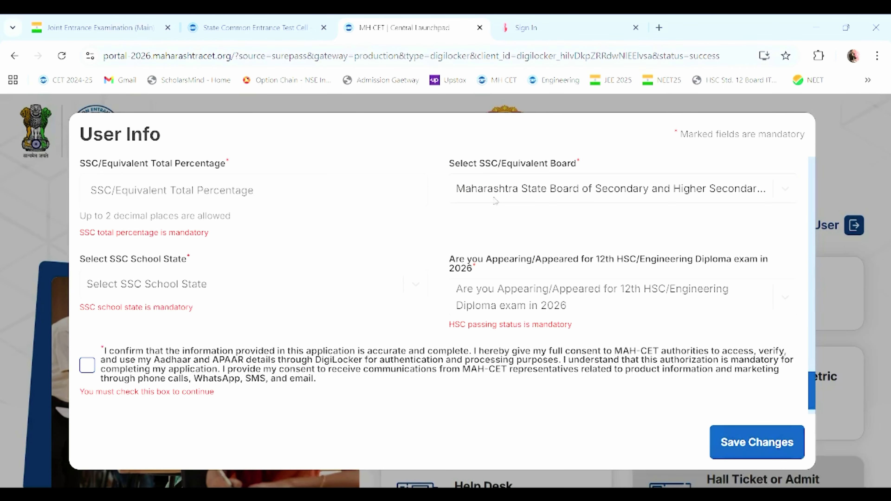
scroll(373, 295, "up", 2)
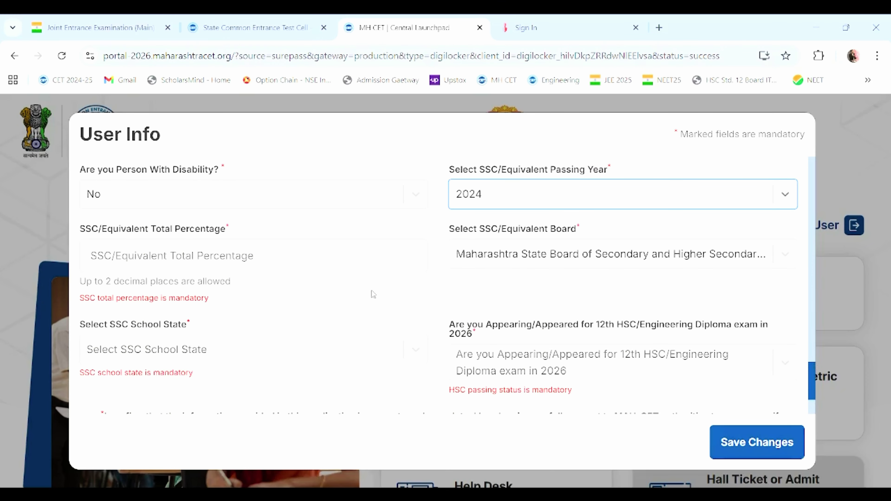
Step: Enter SSC total percentage 70.60 and pick Maharashtra as the SSC school state
left_click(209, 254)
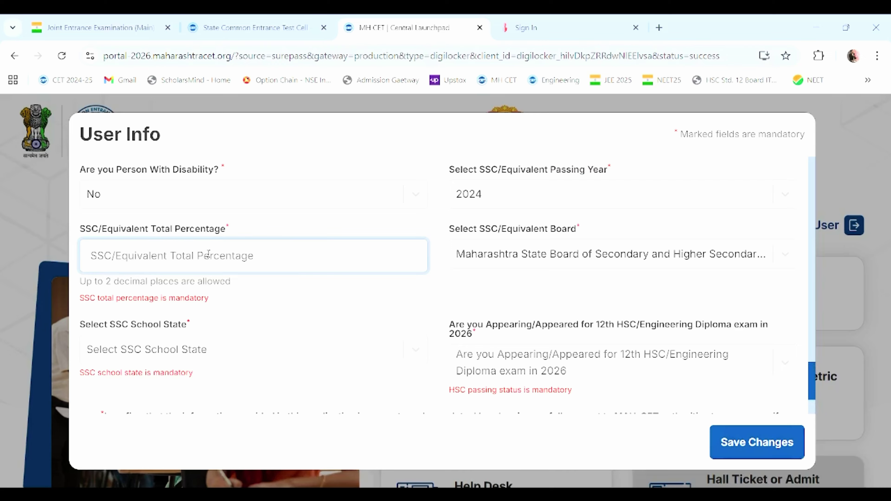
type("703.")
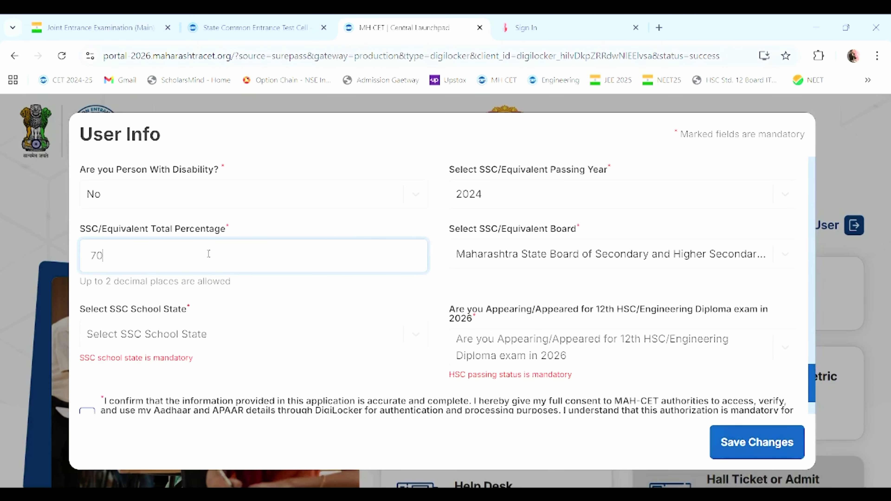
key("BackSpace")
key("BackSpace")
type("0.60")
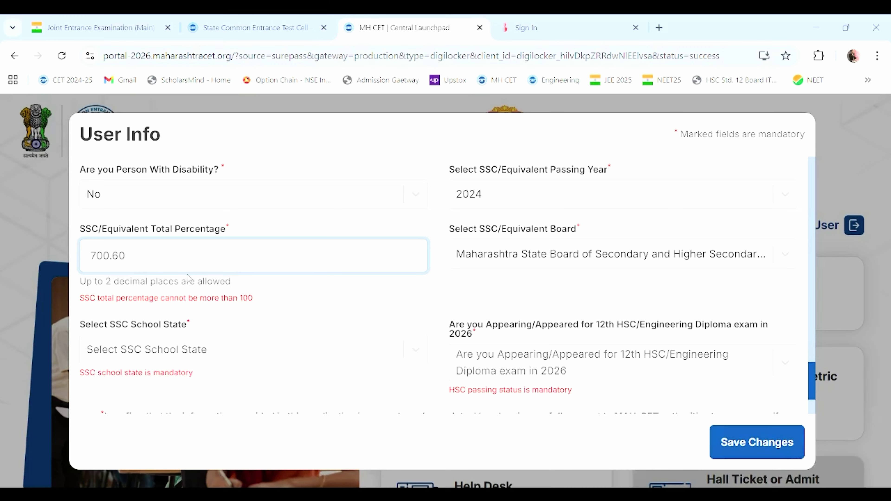
scroll(188, 278, "down", 2)
left_click(199, 285)
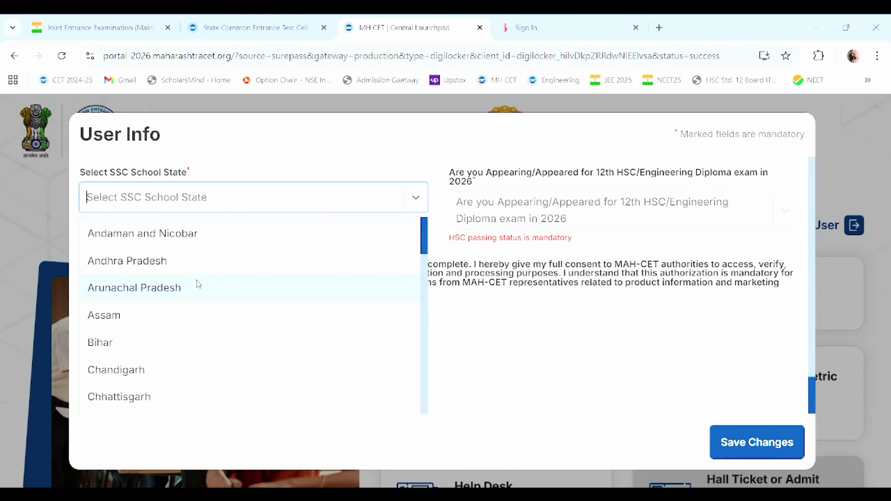
type("maha")
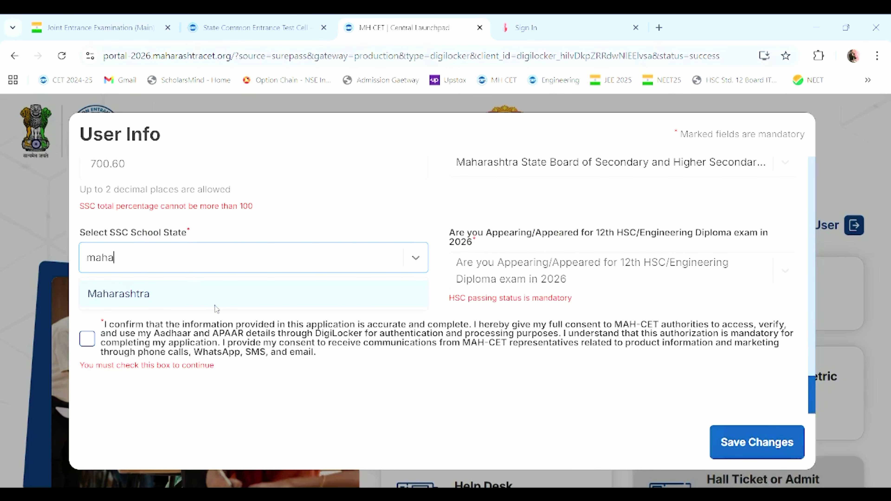
left_click(236, 292)
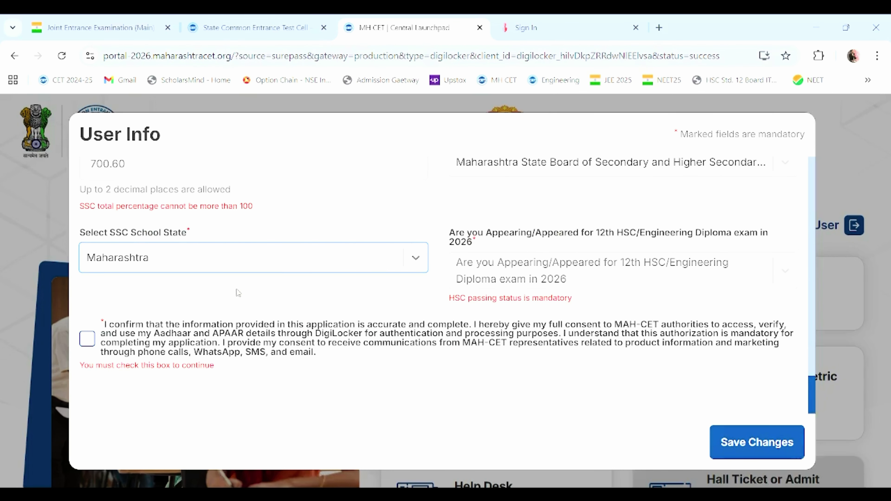
left_click(360, 203)
Step: Answer Yes to appearing for 12th in 2026, give consent, correct the percentage and save
left_click(505, 276)
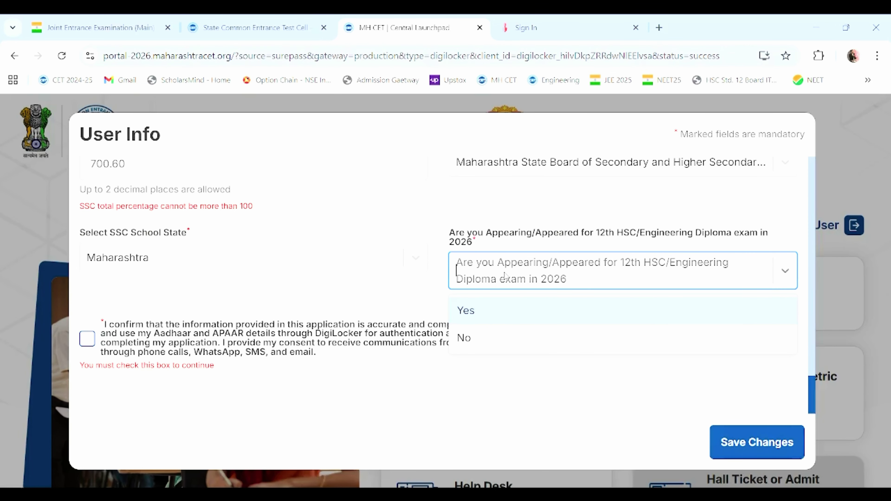
left_click(492, 316)
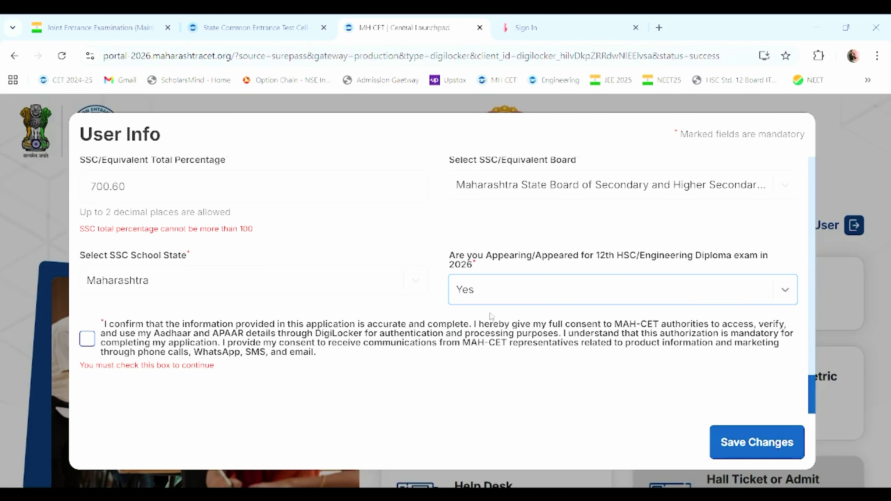
left_click(88, 339)
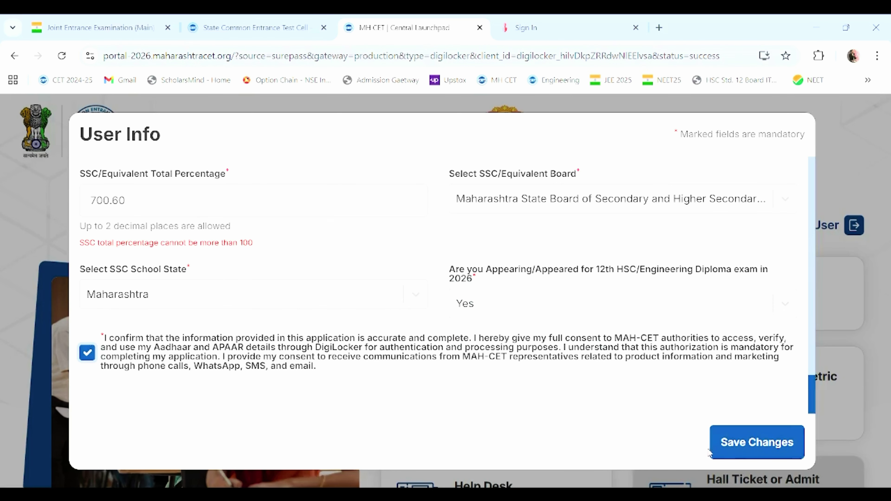
left_click(751, 454)
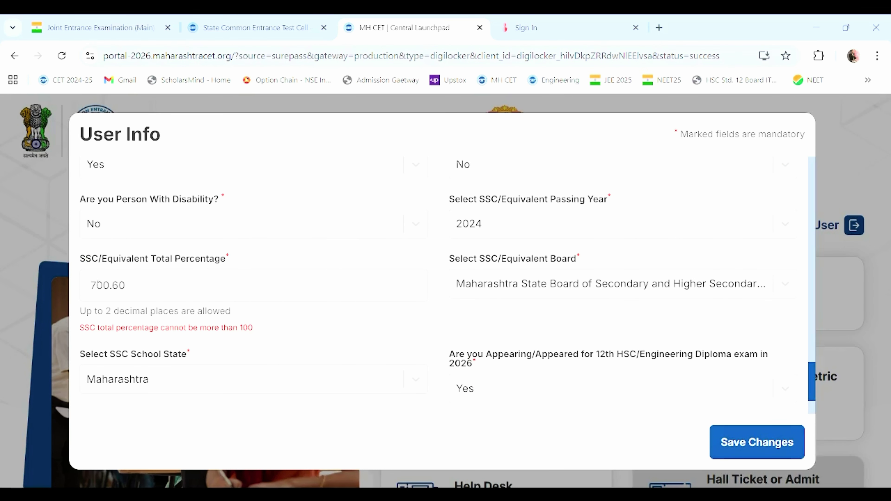
left_click(97, 285)
key("Delete")
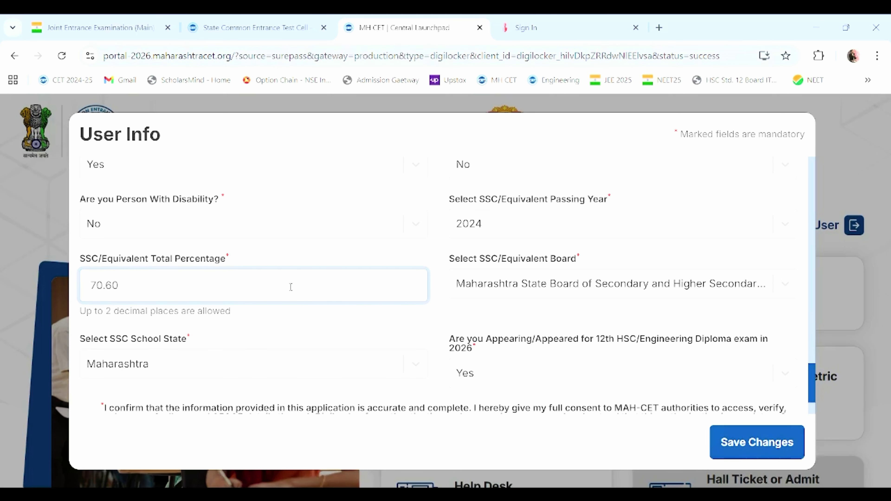
left_click(756, 443)
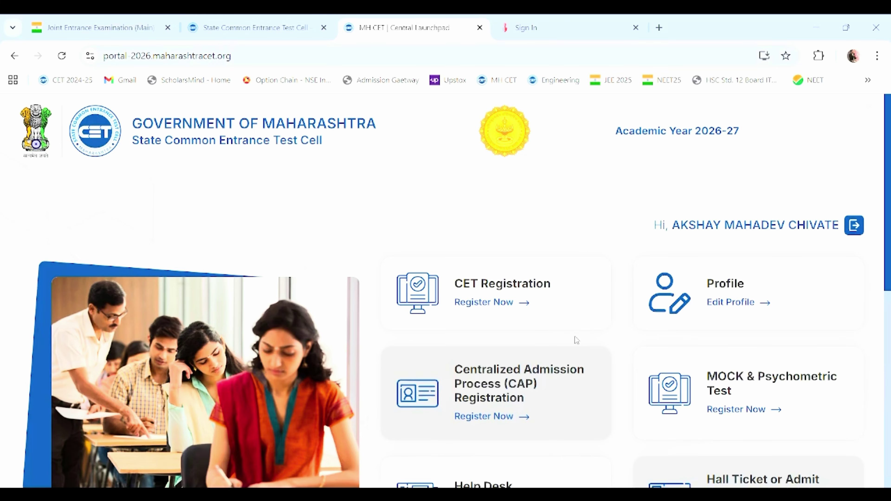
Step: Review the Edit Profile details and close them without changes
left_click(733, 302)
scroll(434, 293, "down", 10)
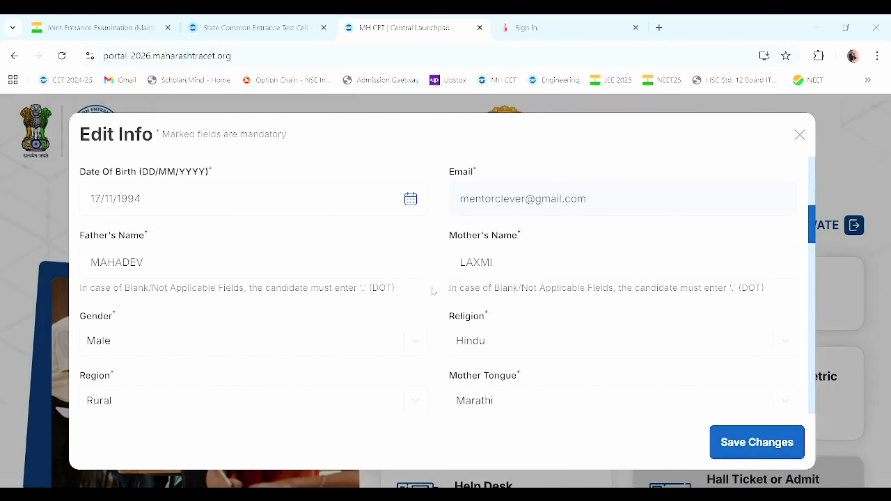
scroll(461, 316, "down", 15)
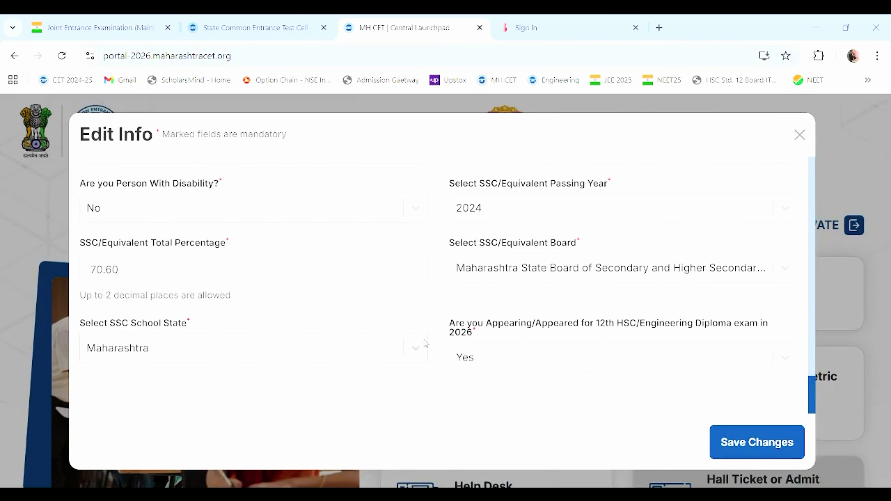
left_click(800, 135)
Step: Start Register Now for MHT-CET 2026 from the CET Registration list
left_click(499, 301)
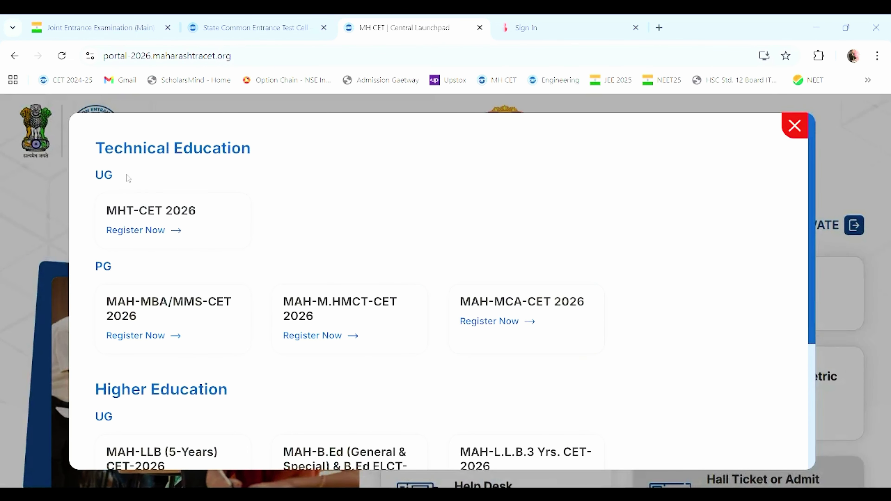
left_click(181, 231)
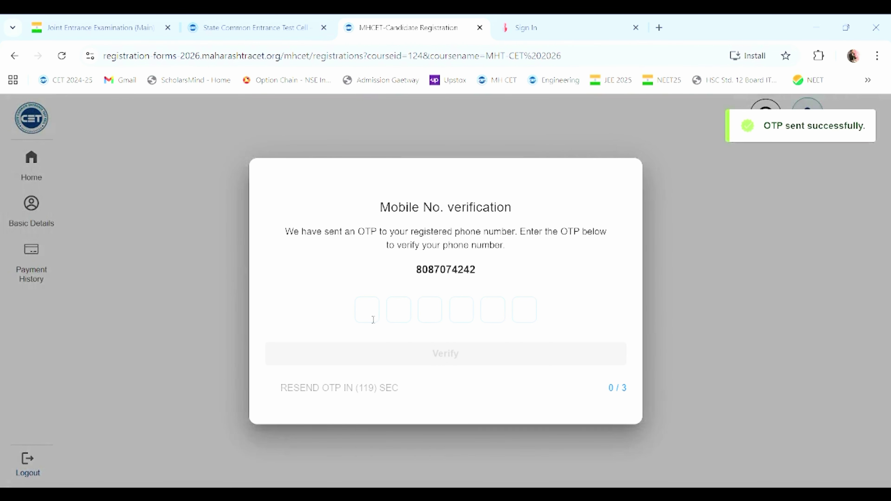
left_click(369, 312)
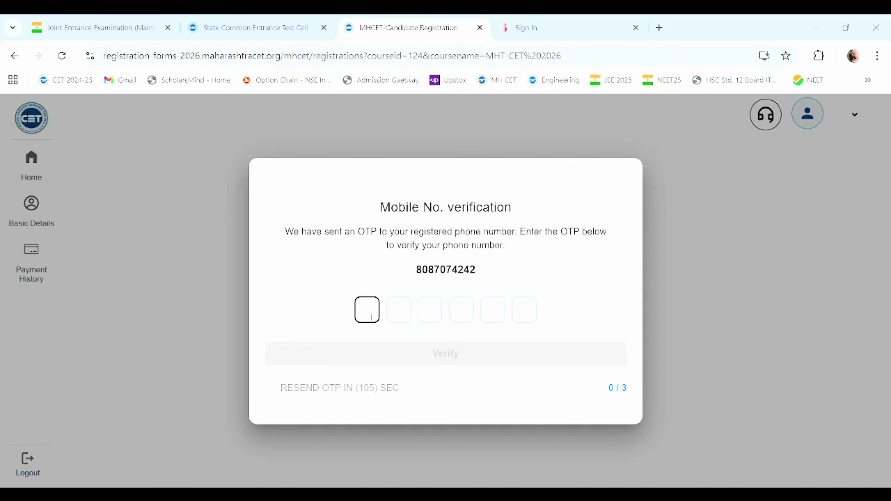
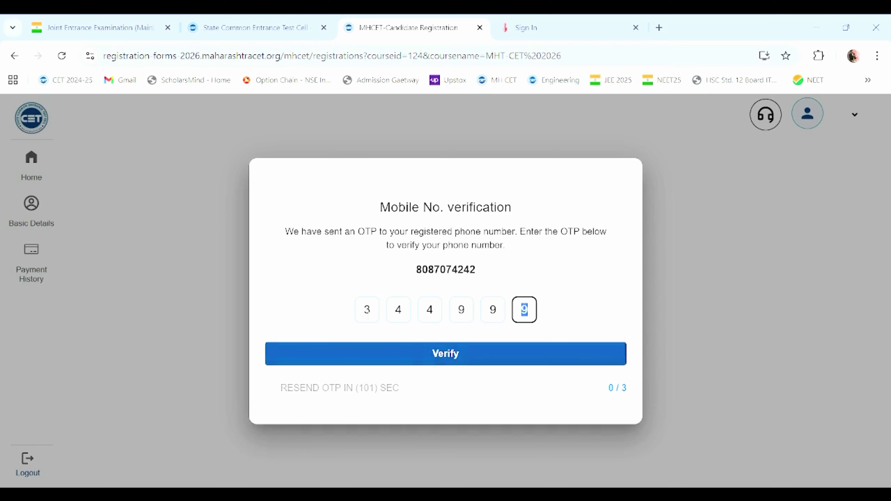
Step: Enter the six-digit SMS verification code and verify the mobile number
left_click(416, 361)
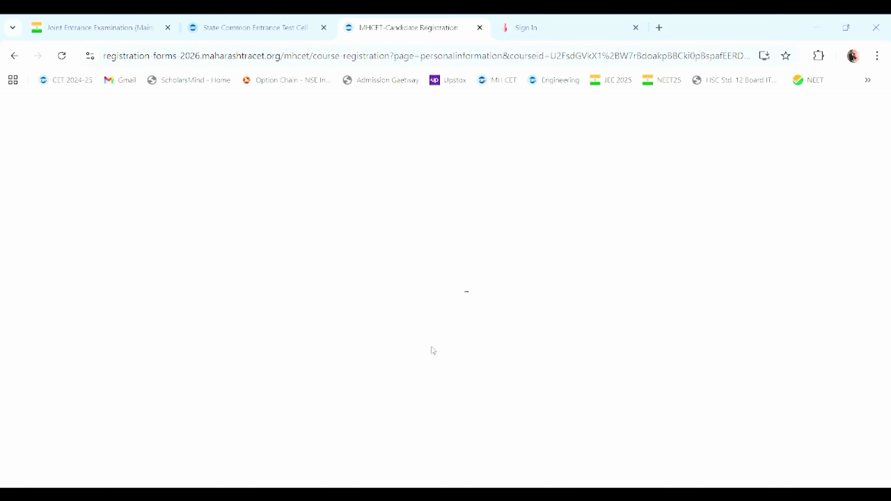
Step: Read the Marathi eligibility instructions, highlighting the ₹2600 fee and OMS mentions
scroll(410, 341, "down", 8)
scroll(410, 340, "up", 8)
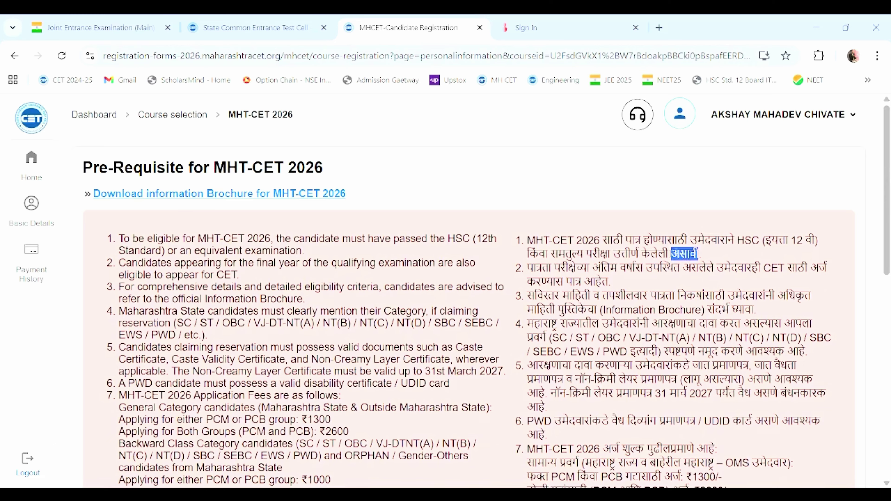
triple_click(671, 254)
left_click(669, 255)
scroll(671, 286, "down", 2)
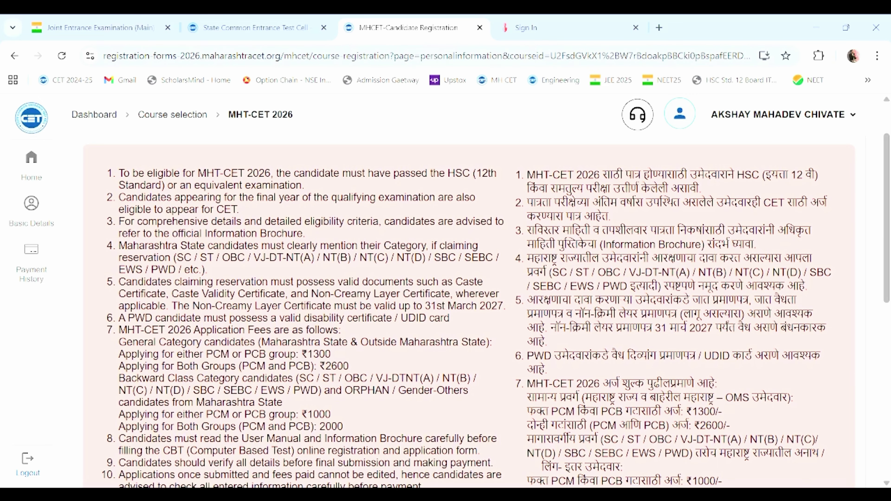
scroll(470, 313, "down", 2)
scroll(716, 315, "down", 2)
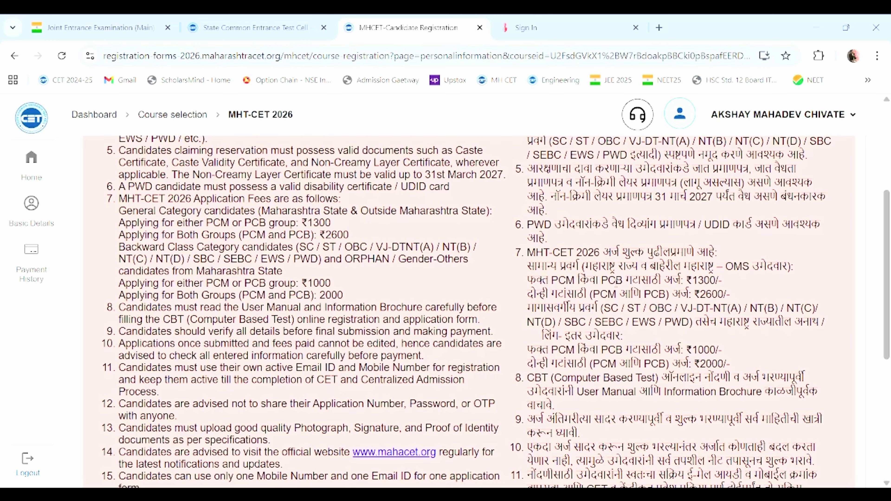
double_click(713, 294)
left_click(712, 306)
double_click(739, 266)
left_click(737, 309)
Step: Review the ₹1000 and ₹2000 fee lines, accept the declaration and proceed to the form
scroll(739, 311, "down", 2)
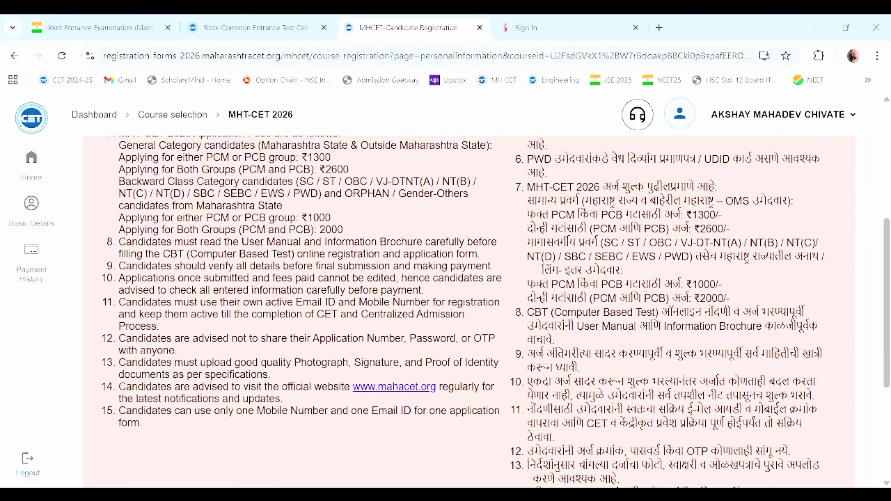
double_click(707, 285)
left_click(620, 313)
double_click(713, 298)
left_click(727, 351)
scroll(634, 278, "down", 2)
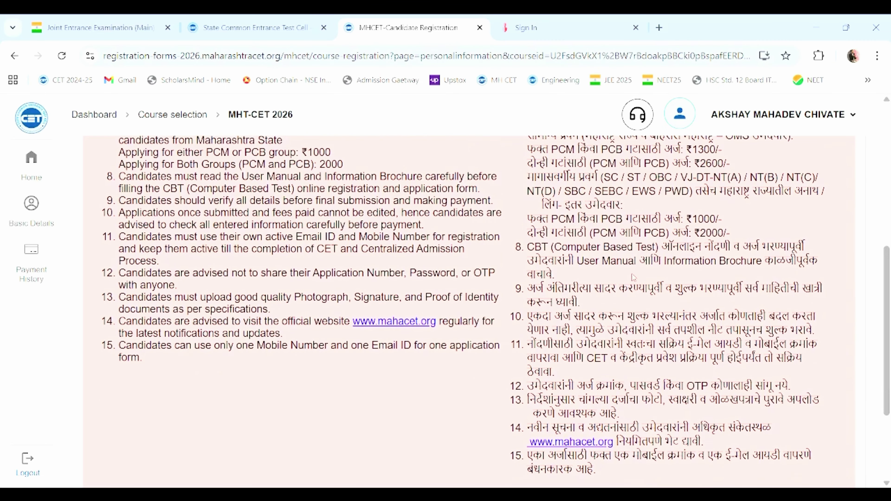
scroll(644, 308, "down", 1)
scroll(644, 309, "up", 3)
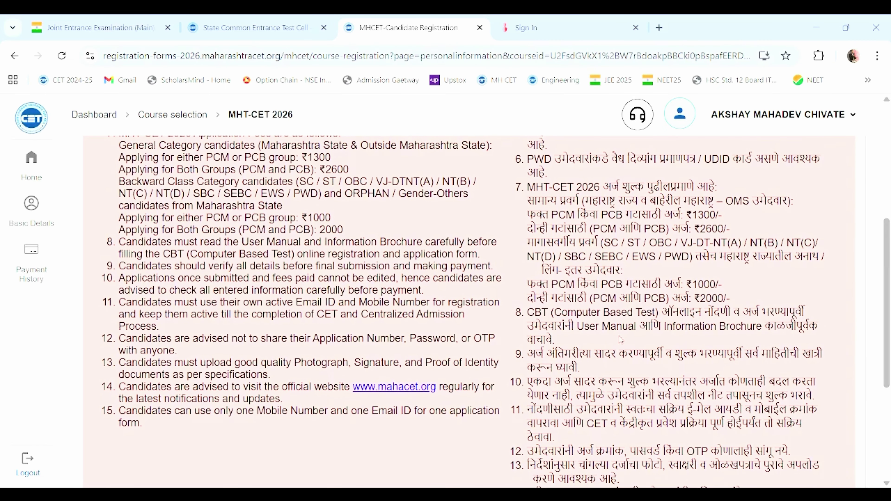
scroll(469, 291, "down", 3)
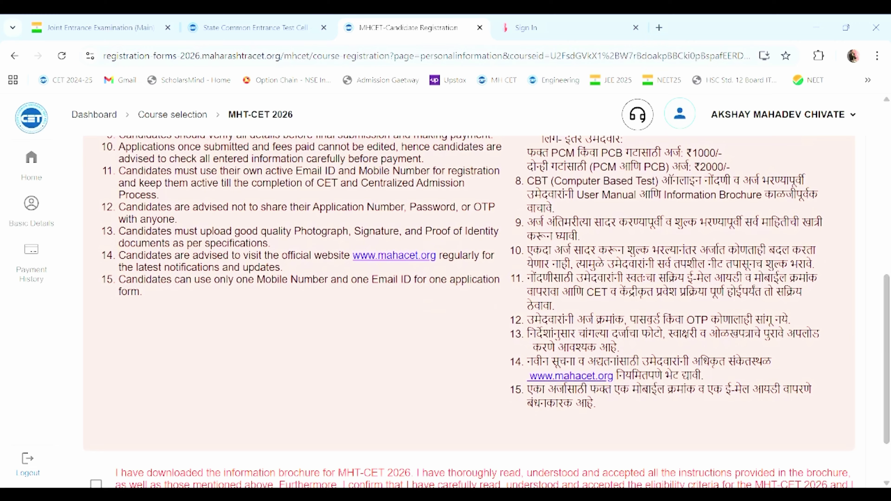
scroll(664, 313, "down", 2)
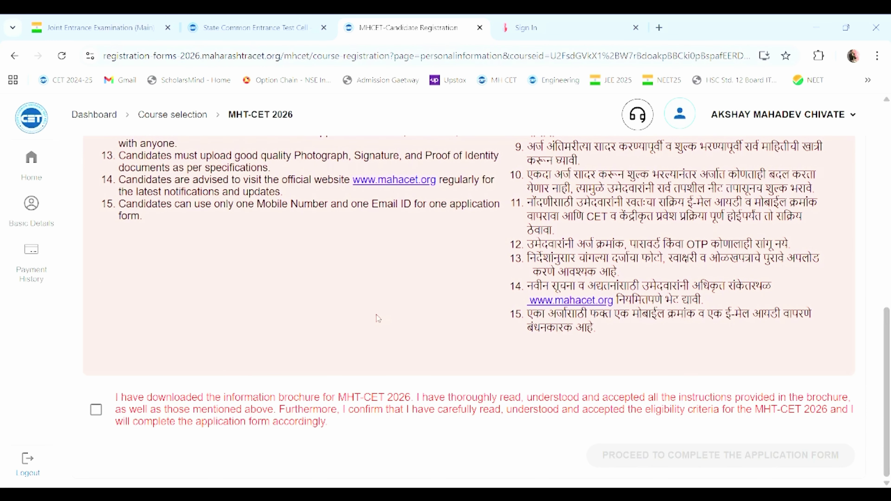
left_click(96, 409)
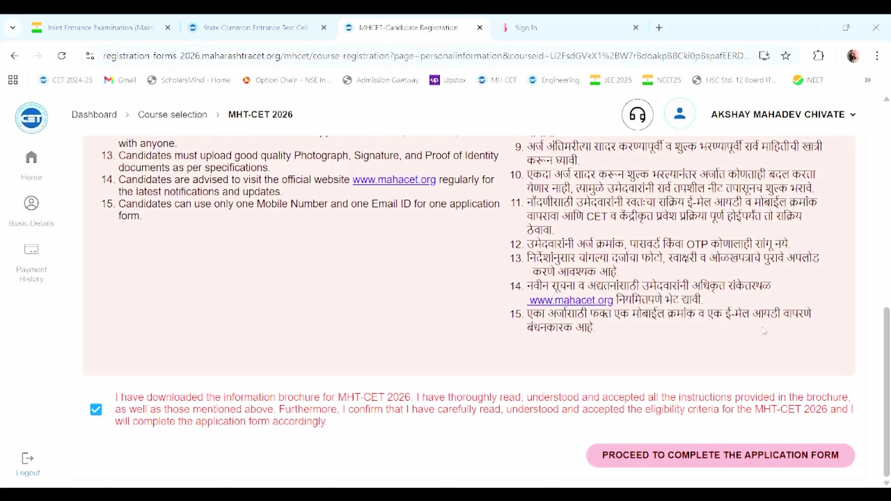
left_click(770, 460)
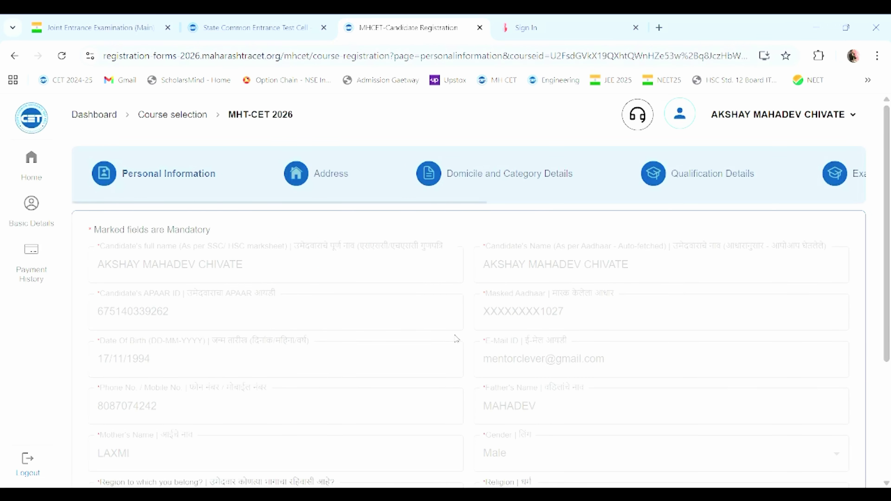
Step: Save the prefilled Personal Information and Address pages with SAVE AND PROCEED
scroll(456, 297, "down", 5)
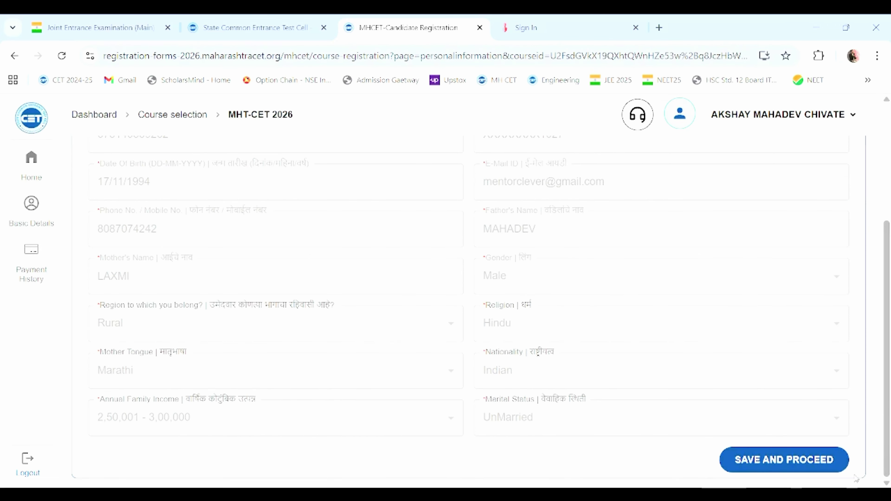
left_click(793, 466)
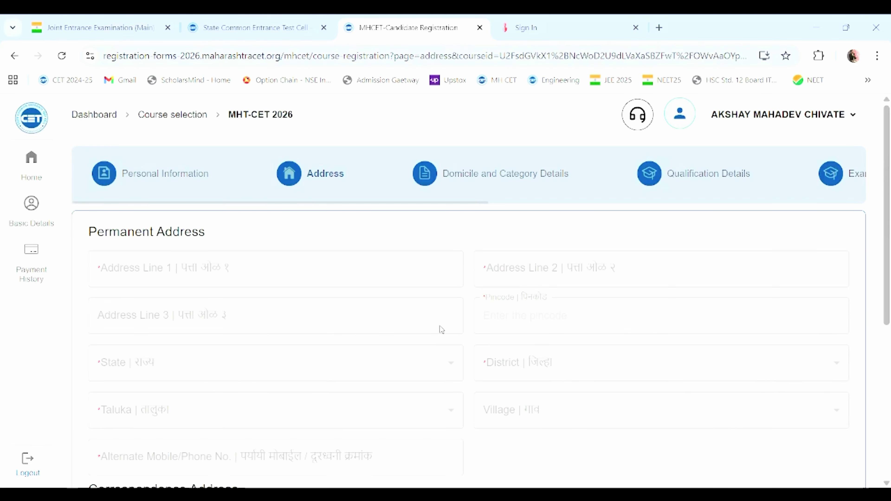
scroll(441, 329, "down", 8)
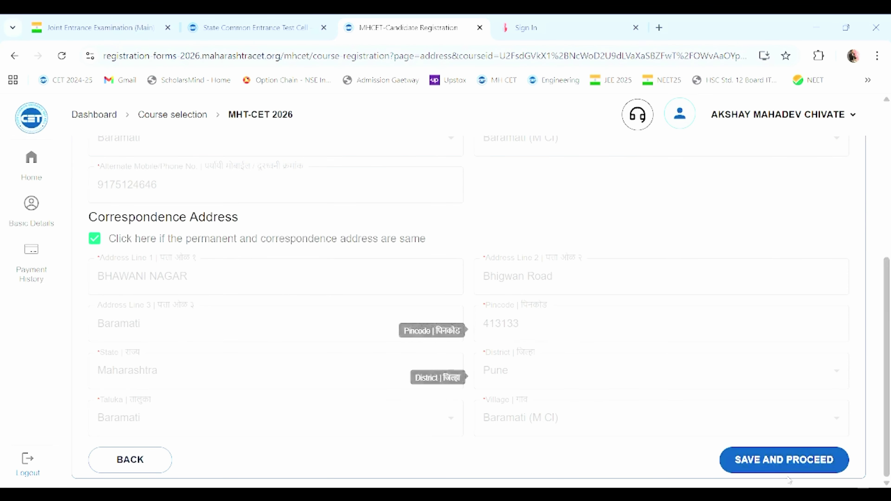
left_click(786, 460)
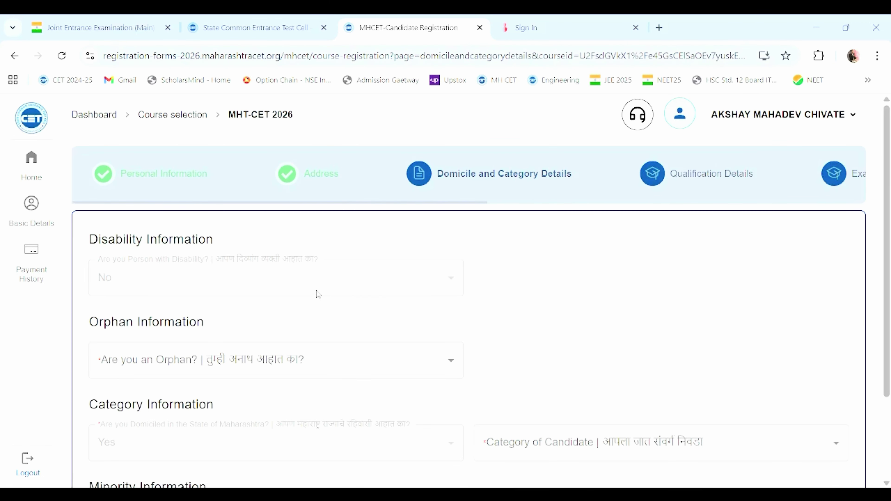
scroll(310, 293, "down", 2)
Step: Answer No to the orphan status question
left_click(306, 292)
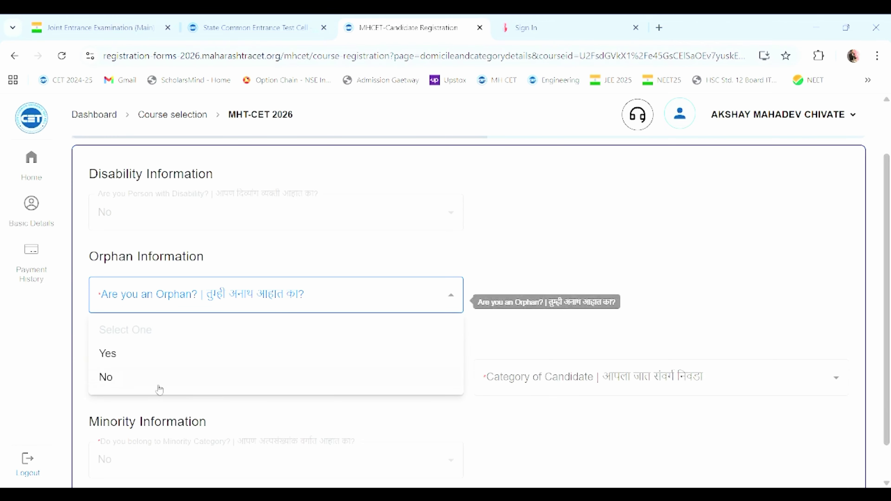
left_click(150, 380)
scroll(345, 346, "down", 1)
left_click(204, 337)
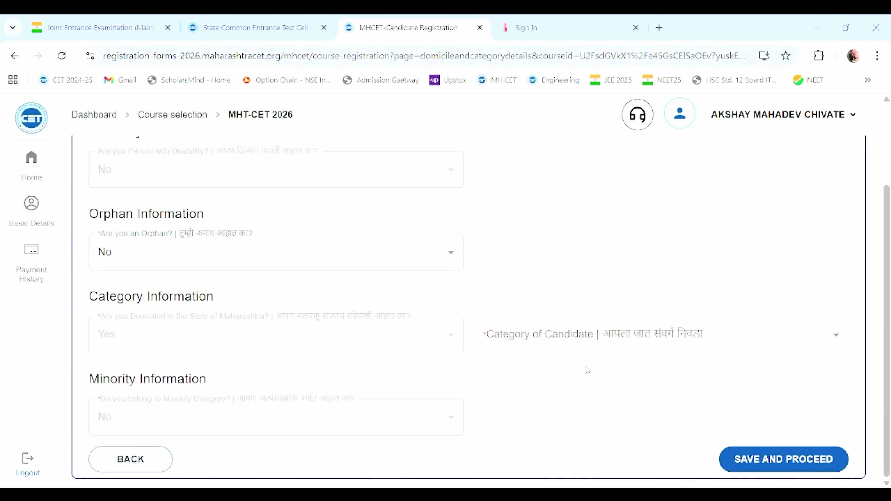
Step: Set the candidate category to NT 1 (NT-B) and decline EWS seats
left_click(564, 339)
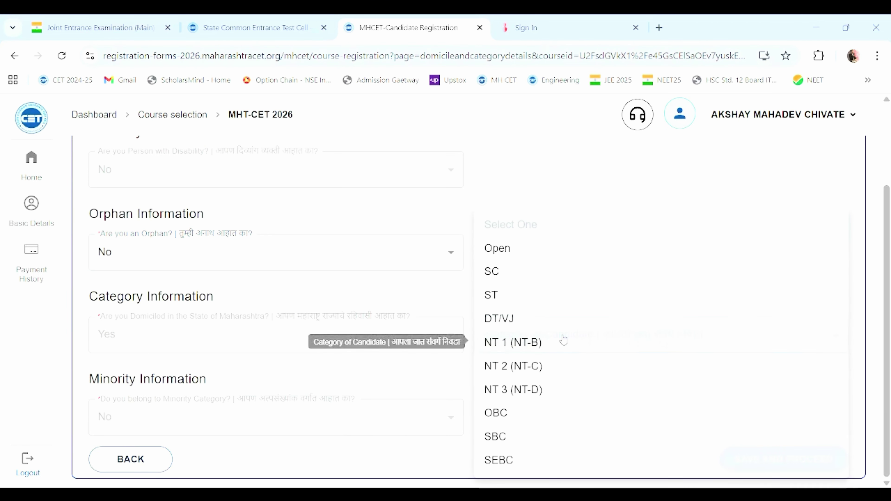
left_click(507, 251)
scroll(326, 369, "down", 2)
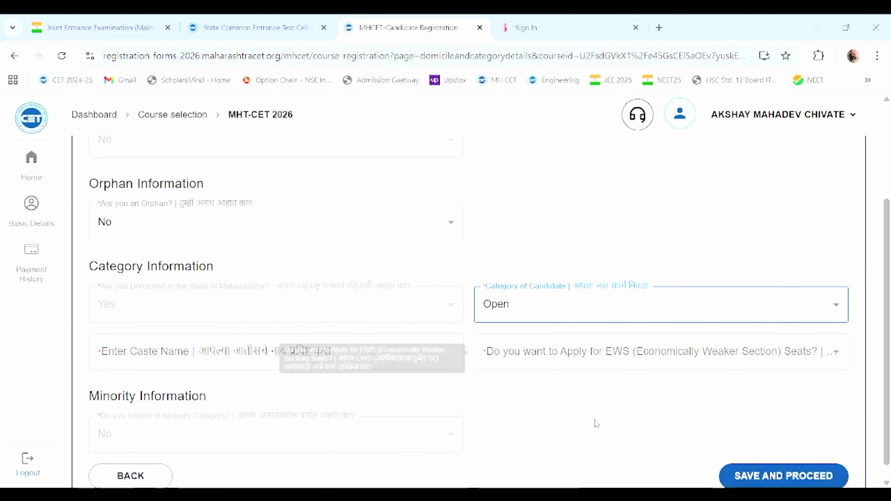
left_click(314, 338)
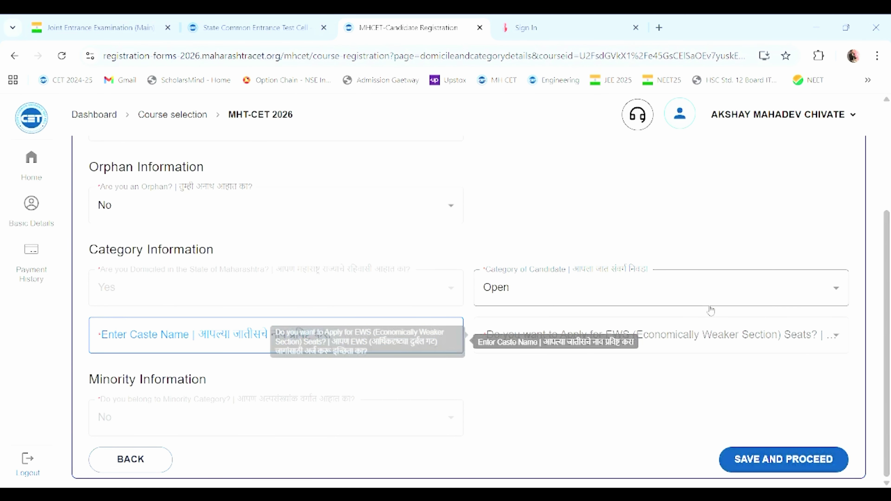
left_click(712, 343)
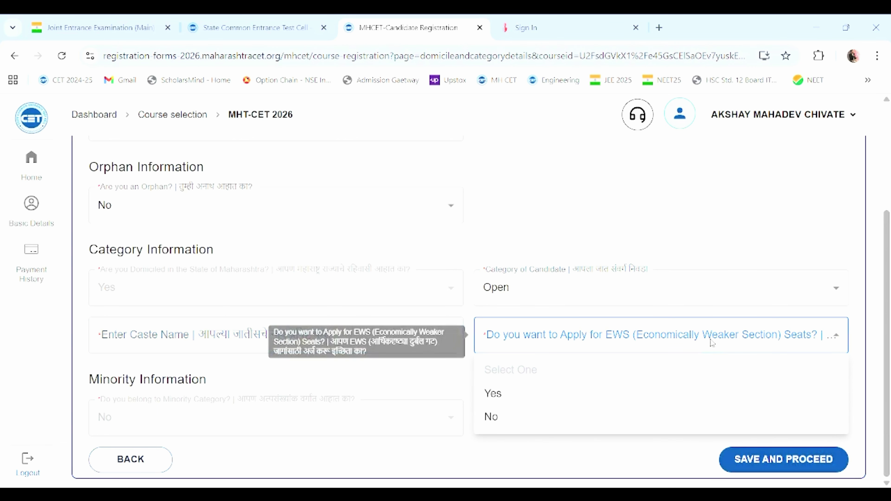
left_click(539, 423)
left_click(562, 286)
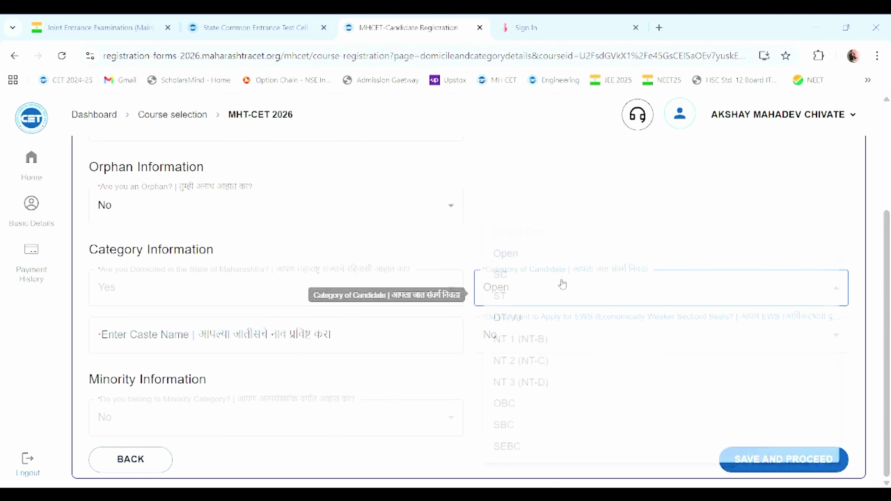
left_click(541, 343)
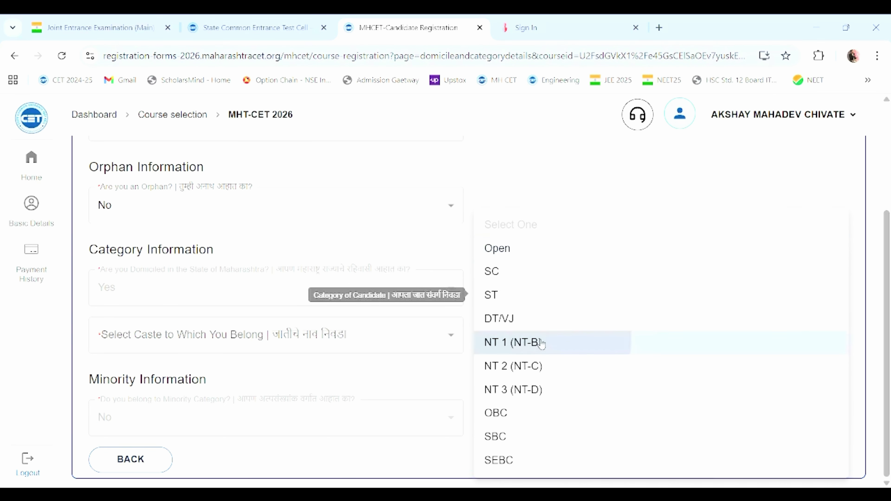
Step: Choose caste Bhope(14), mark the caste certificate Not Applied, and save the details
left_click(278, 346)
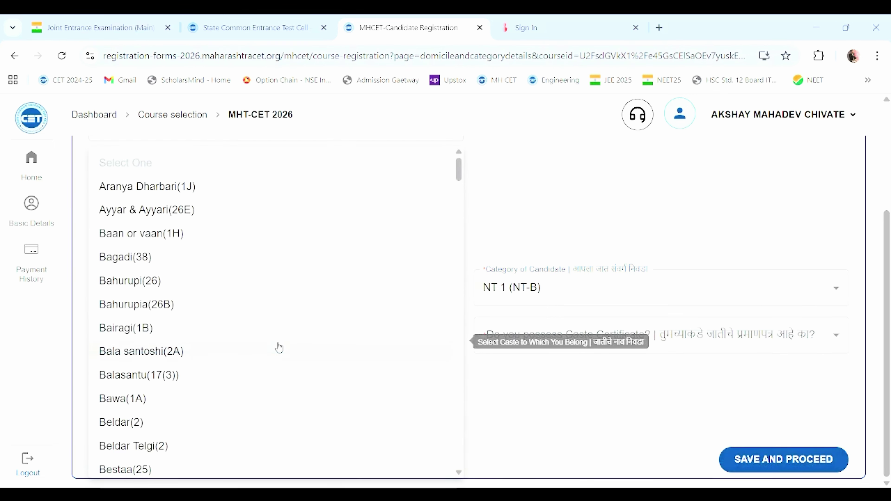
scroll(146, 333, "down", 5)
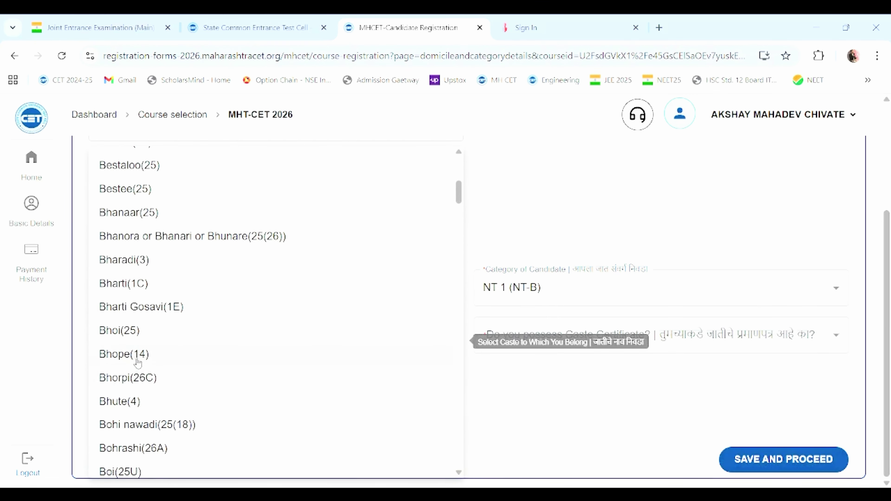
left_click(139, 355)
left_click(688, 339)
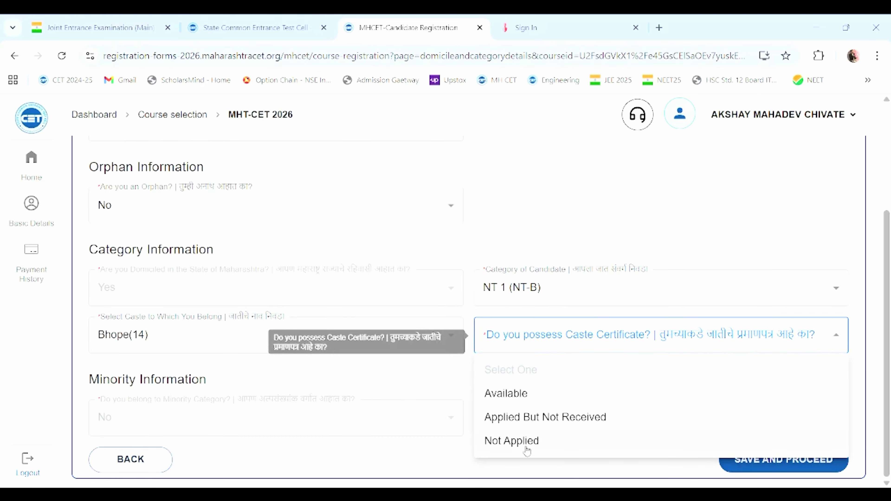
left_click(527, 451)
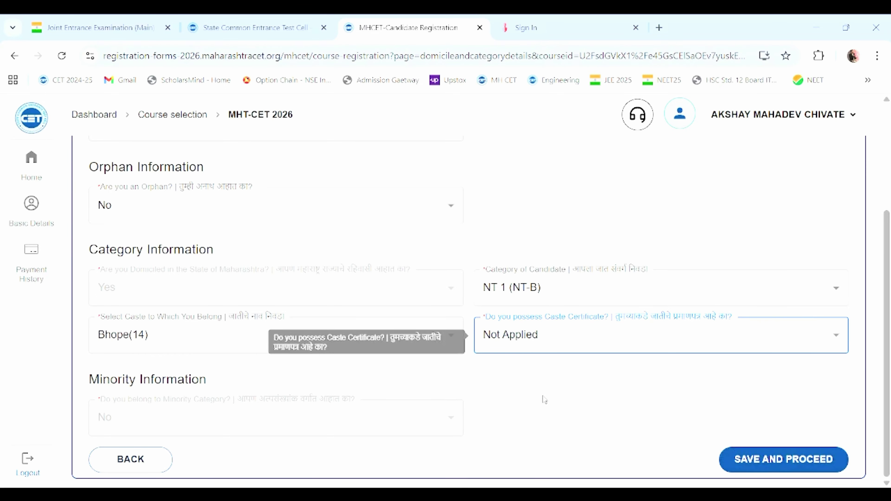
left_click(790, 459)
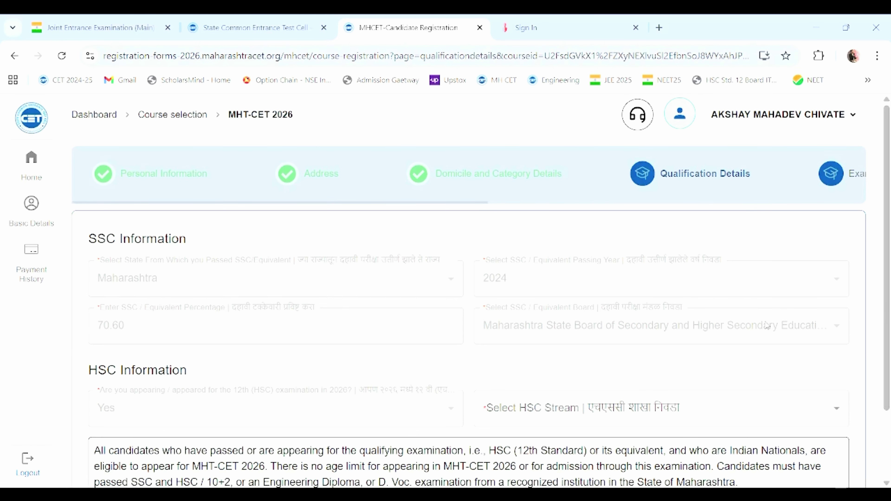
Step: Pick Science as the HSC stream, tick the eligibility criterion, and save the qualification details
scroll(351, 309, "down", 2)
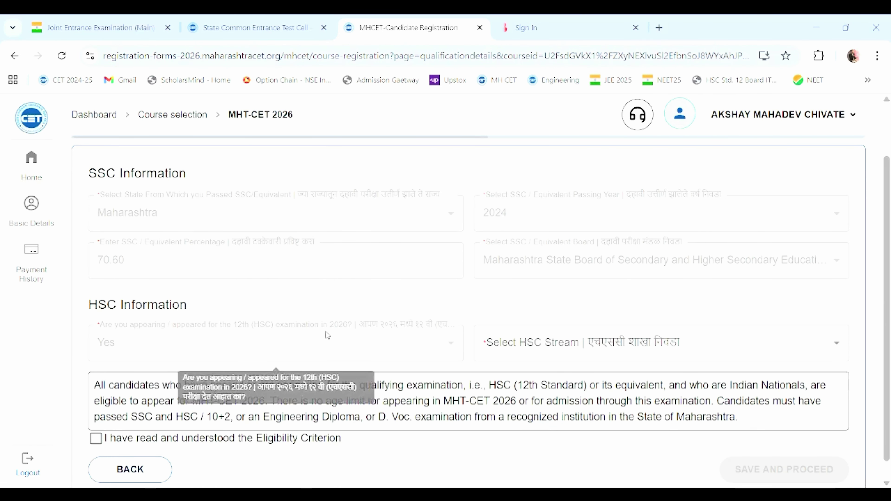
left_click(590, 336)
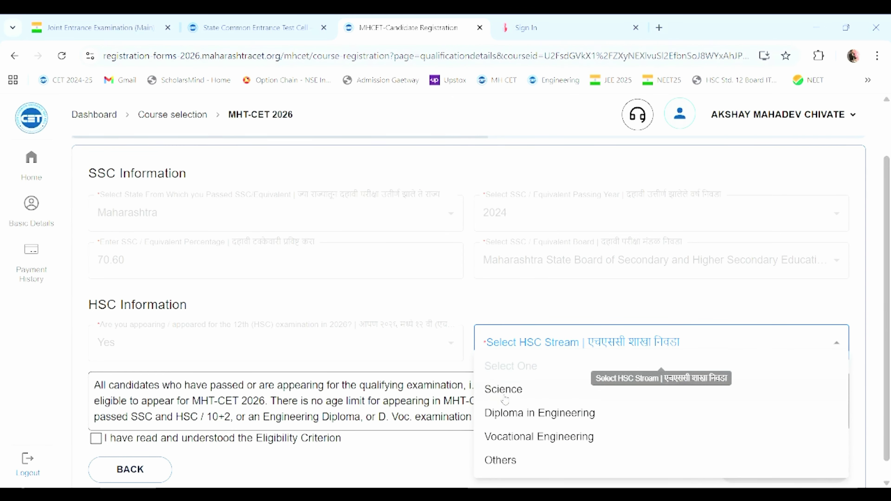
left_click(514, 388)
scroll(172, 409, "down", 1)
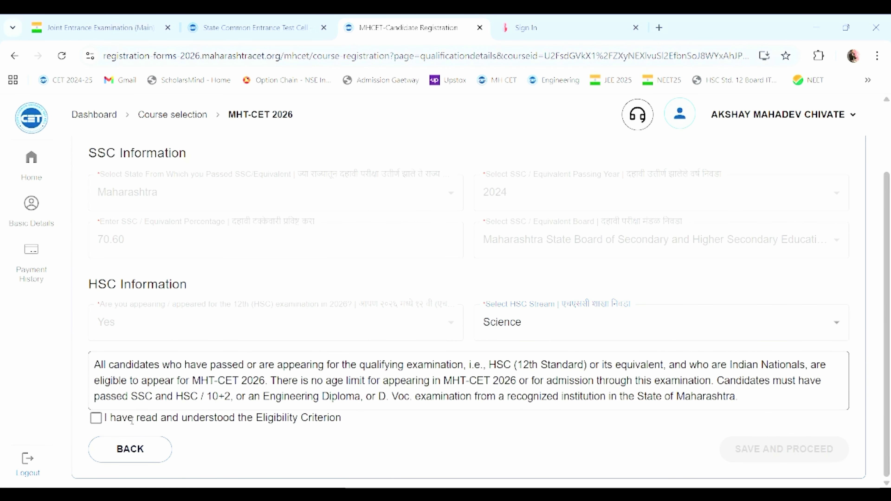
left_click(95, 417)
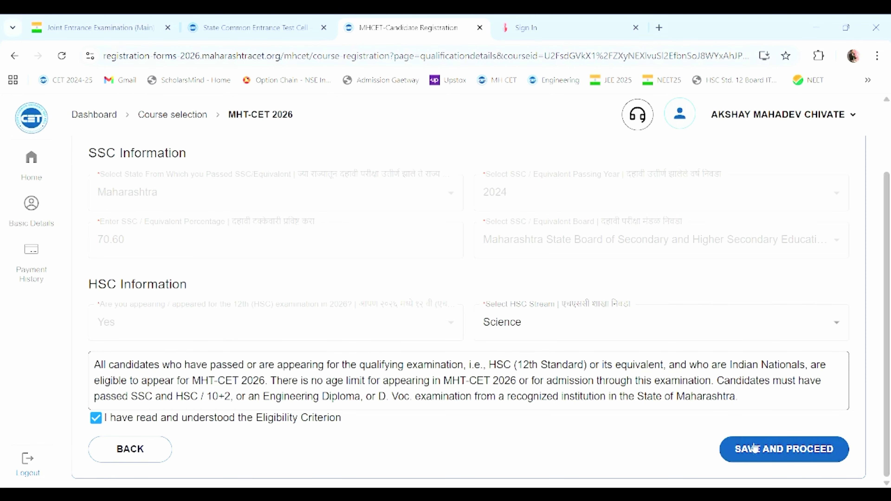
left_click(774, 456)
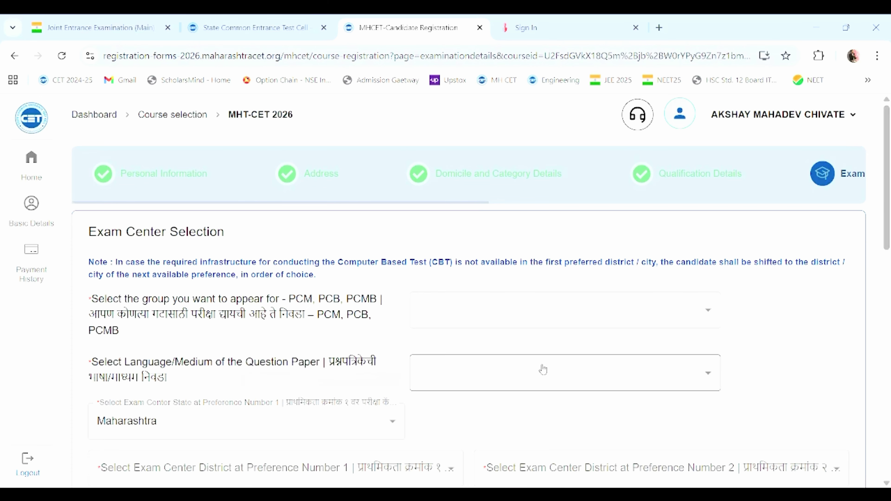
Step: Choose the PCM group, keep Both Attempts, and set English as the paper medium
scroll(541, 367, "down", 2)
left_click(511, 244)
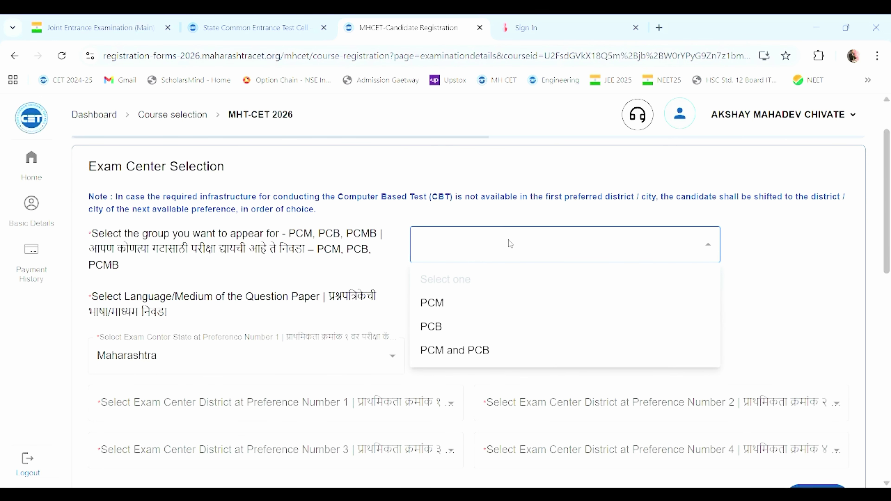
left_click(443, 306)
scroll(443, 307, "down", 2)
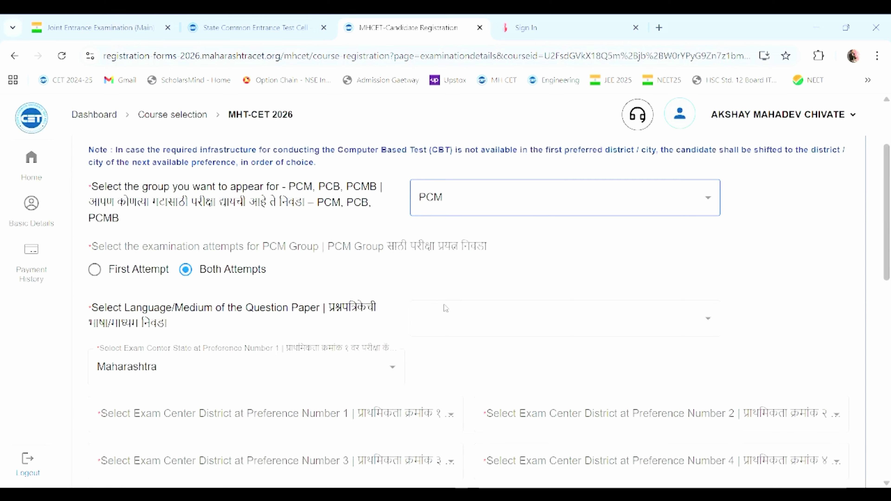
left_click(122, 250)
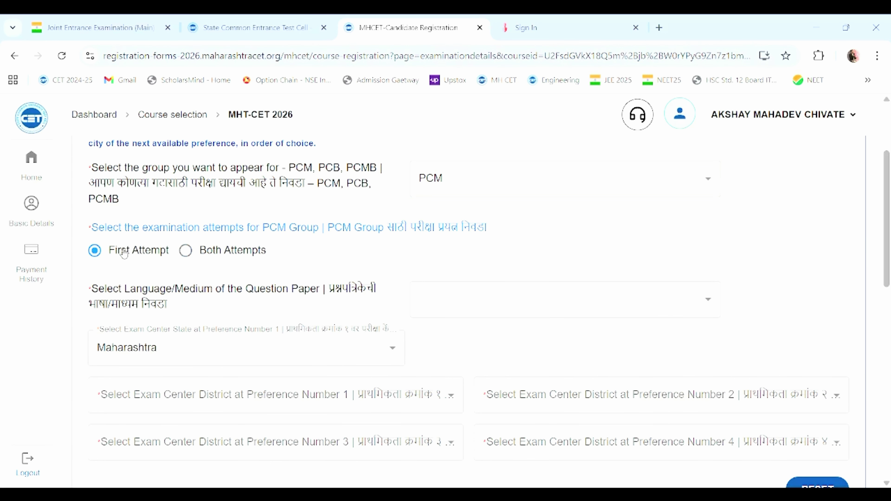
left_click(195, 253)
scroll(251, 330, "up", 2)
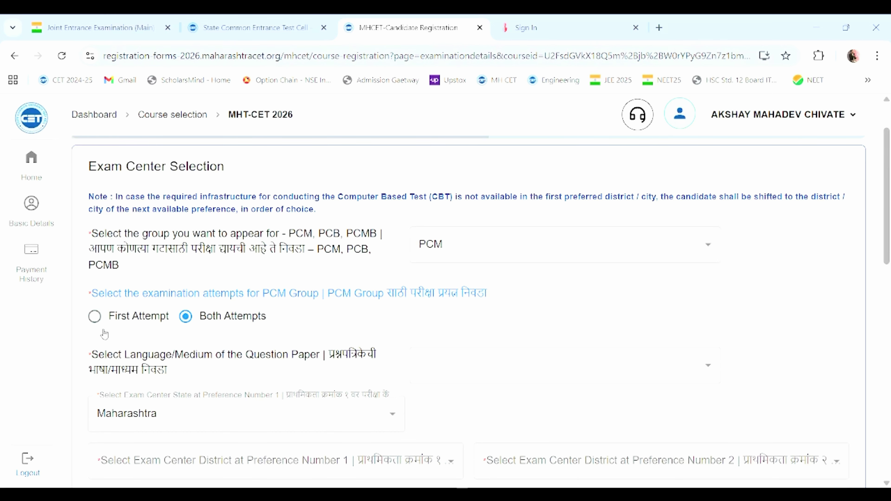
left_click(506, 373)
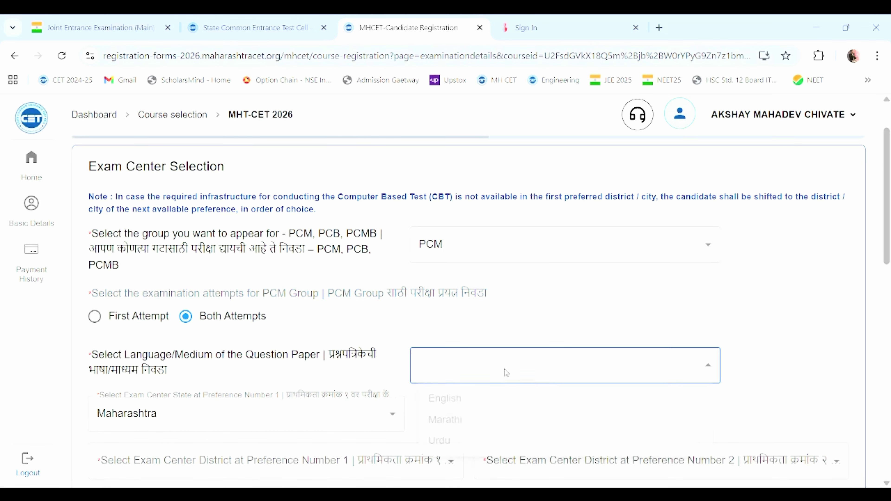
left_click(425, 403)
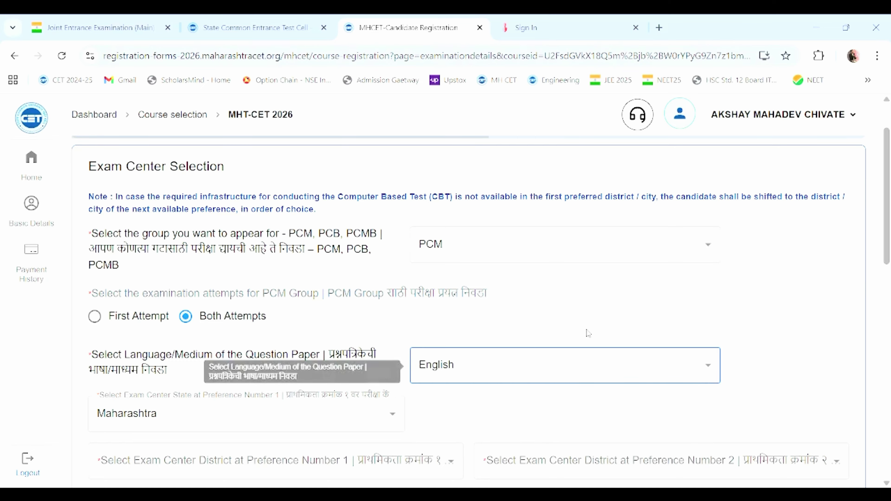
Step: Set district preferences to Pune, Satara, Ahilyanagar and Solapur
scroll(277, 332, "down", 3)
left_click(276, 332)
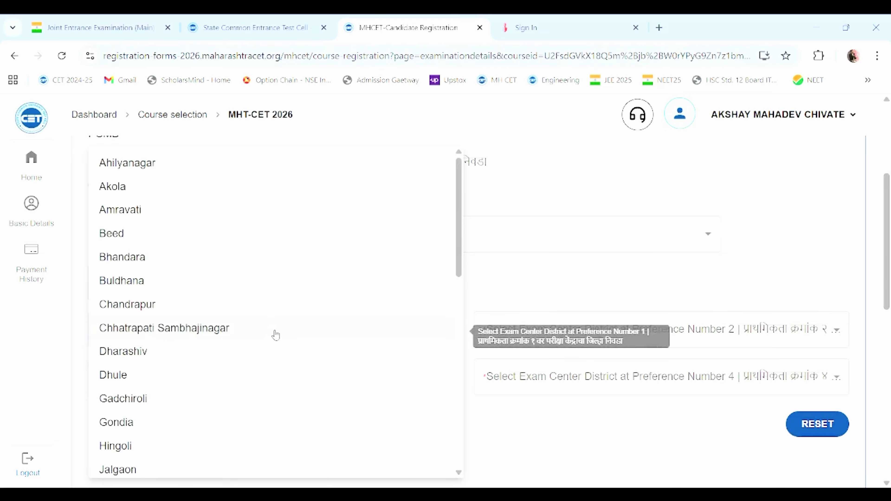
scroll(275, 335, "down", 5)
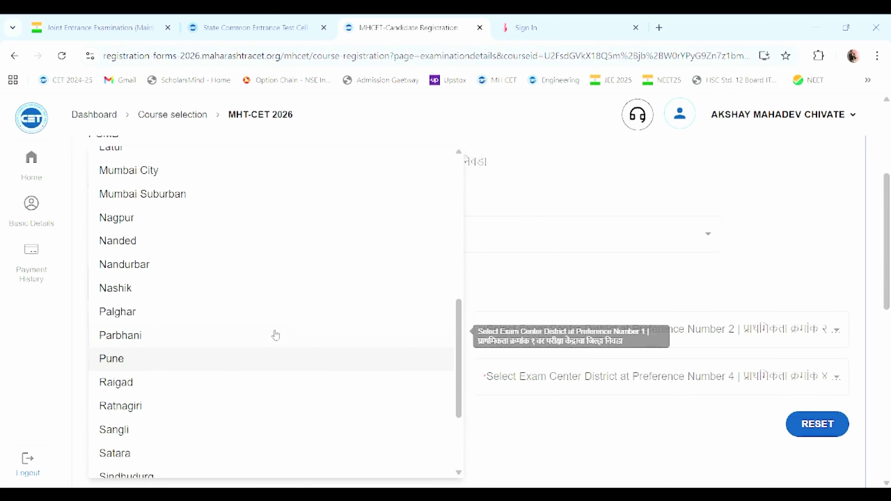
left_click(158, 366)
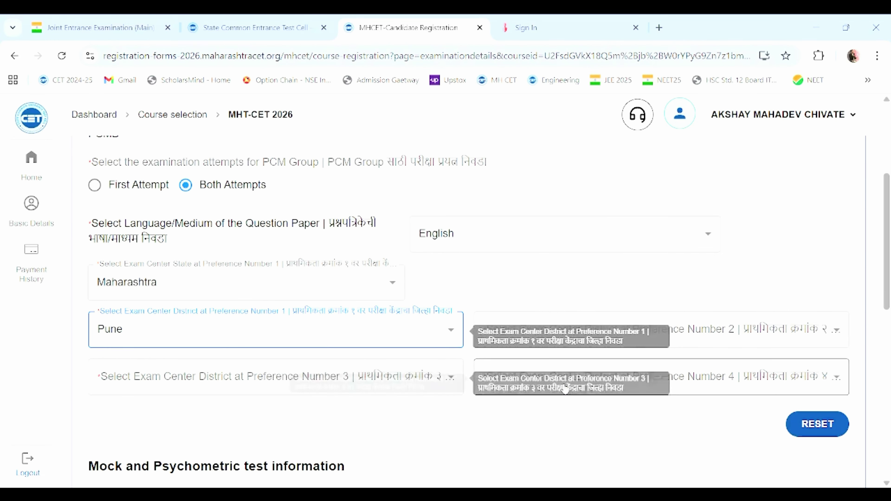
left_click(684, 330)
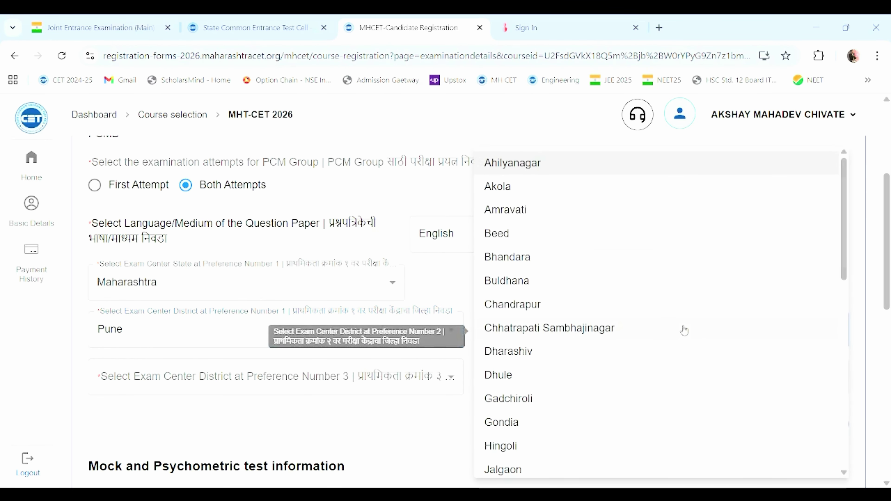
scroll(684, 330, "down", 6)
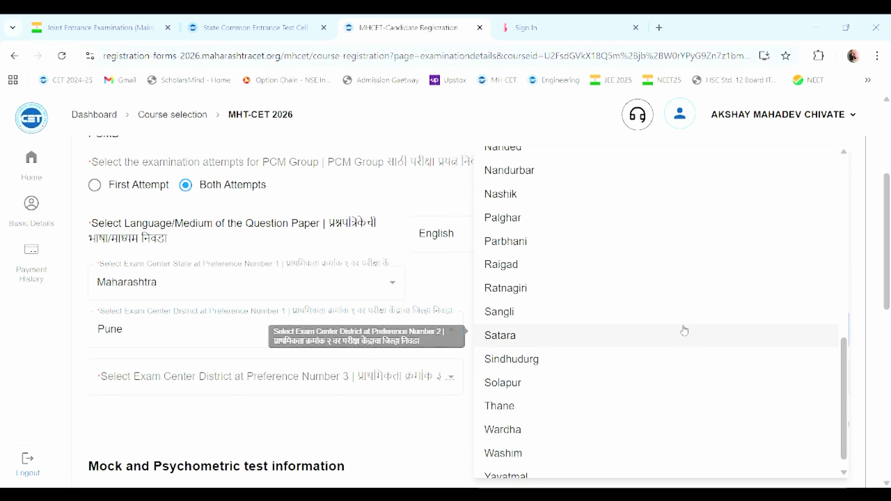
left_click(684, 332)
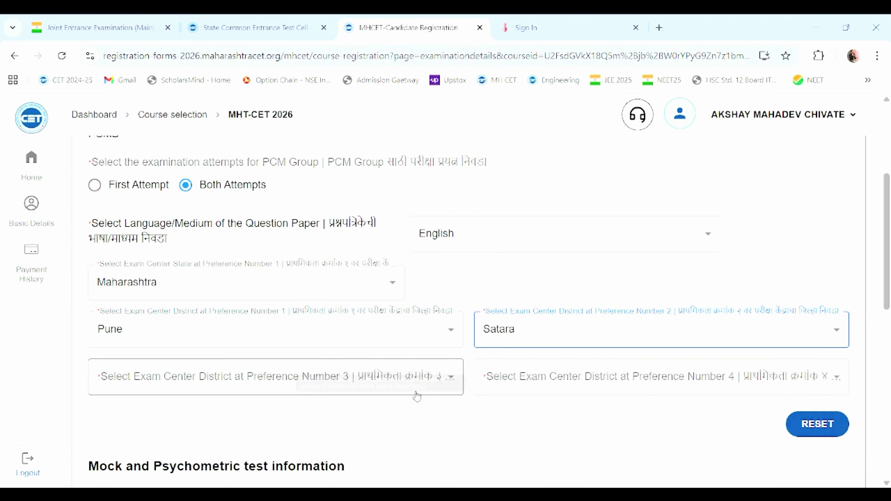
left_click(415, 386)
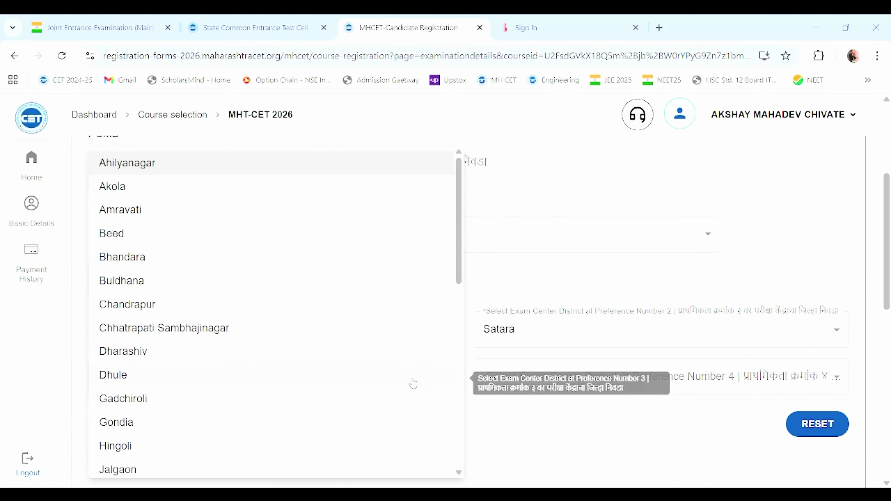
left_click(160, 170)
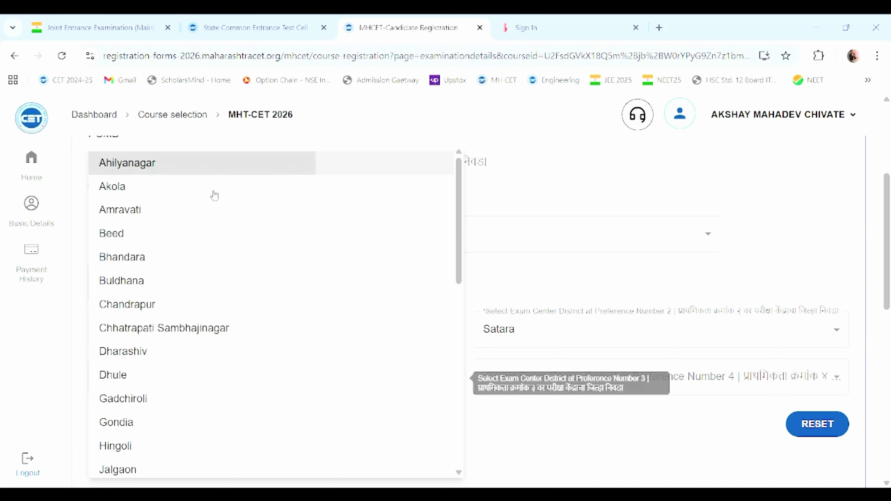
left_click(725, 379)
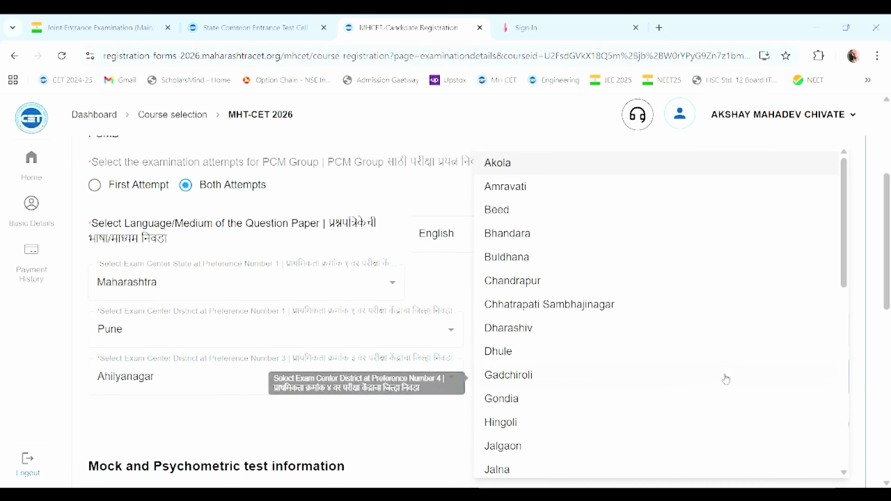
scroll(726, 379, "down", 5)
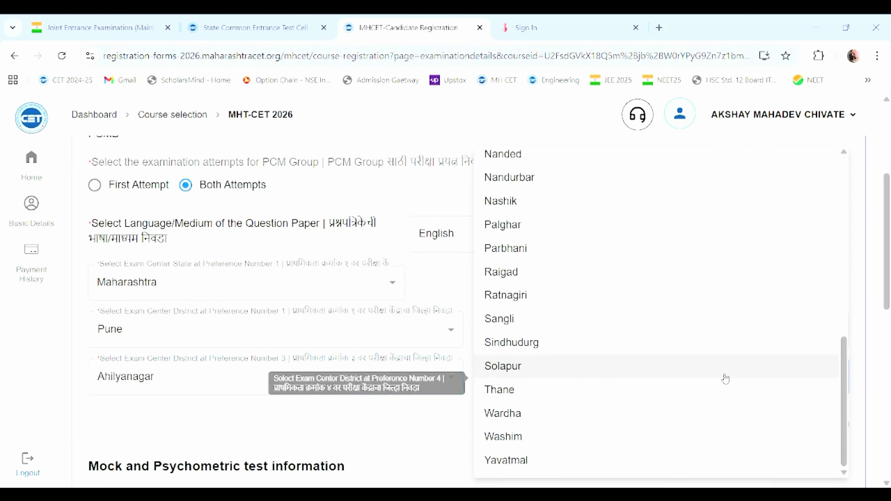
left_click(724, 376)
scroll(682, 372, "down", 3)
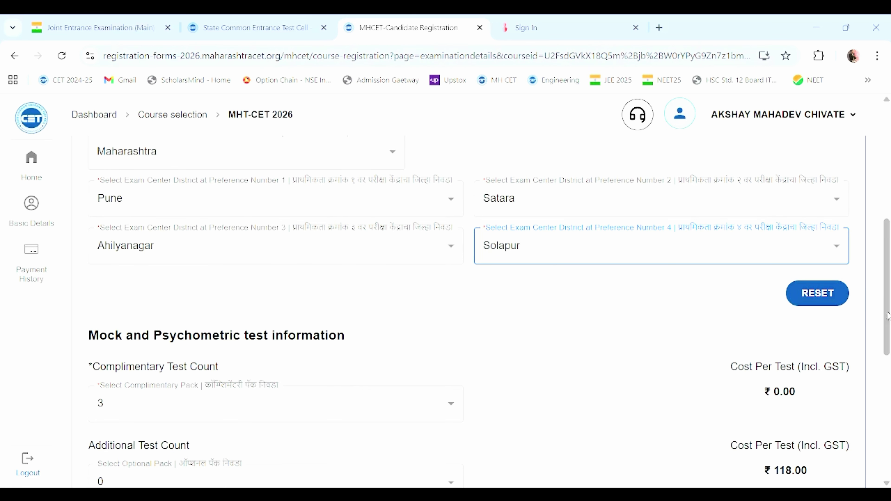
Step: Keep Both Attempts and 3 complimentary mock tests, and tick the disclaimer
scroll(537, 358, "down", 3)
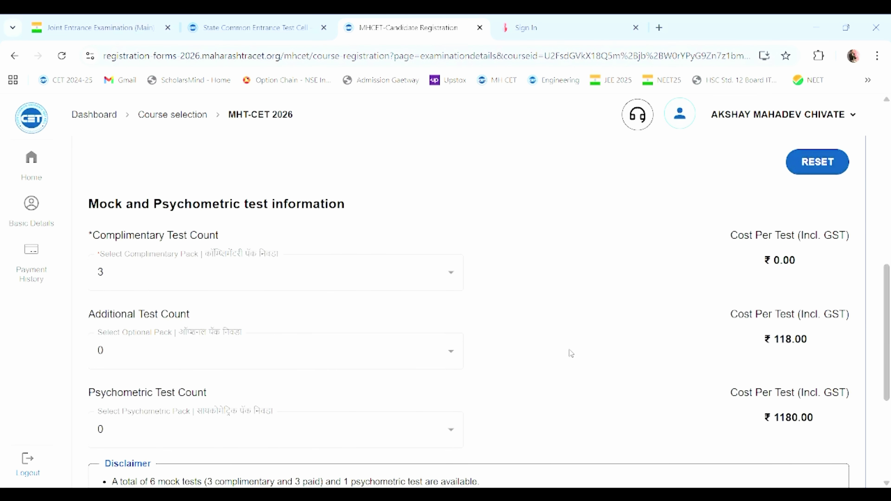
scroll(572, 345, "down", 3)
scroll(572, 349, "up", 15)
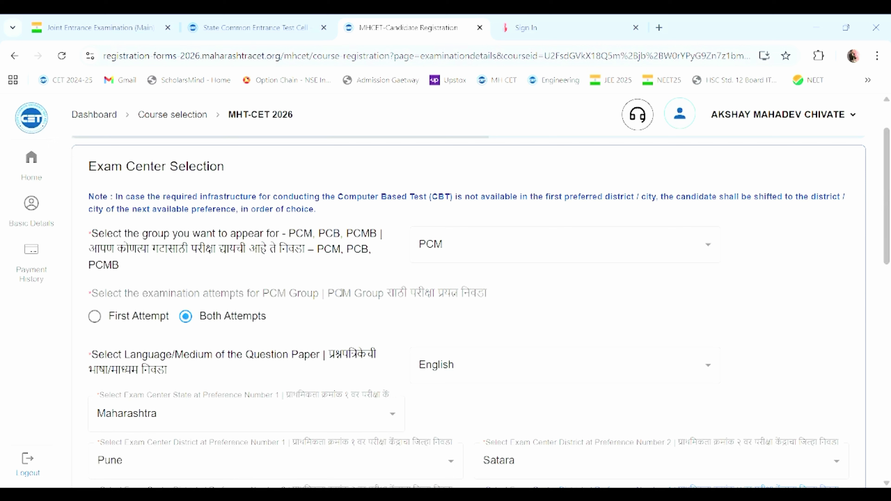
left_click(124, 318)
left_click(227, 328)
scroll(228, 327, "down", 8)
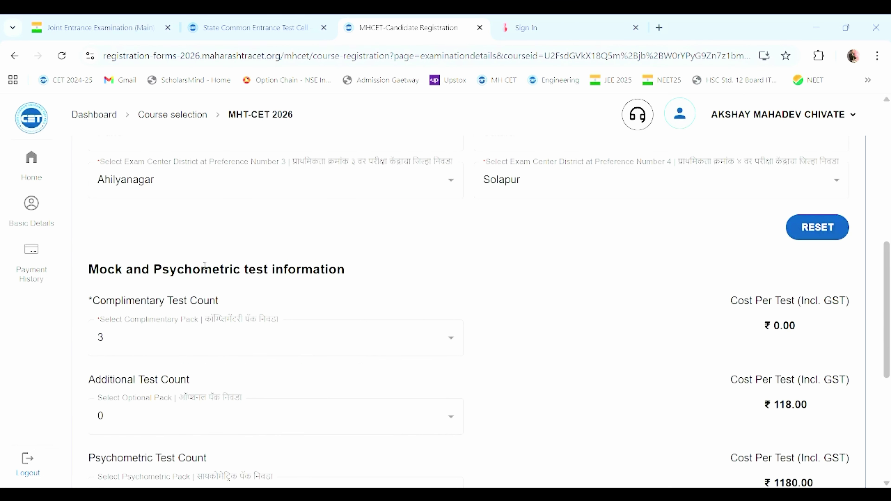
scroll(561, 318, "down", 2)
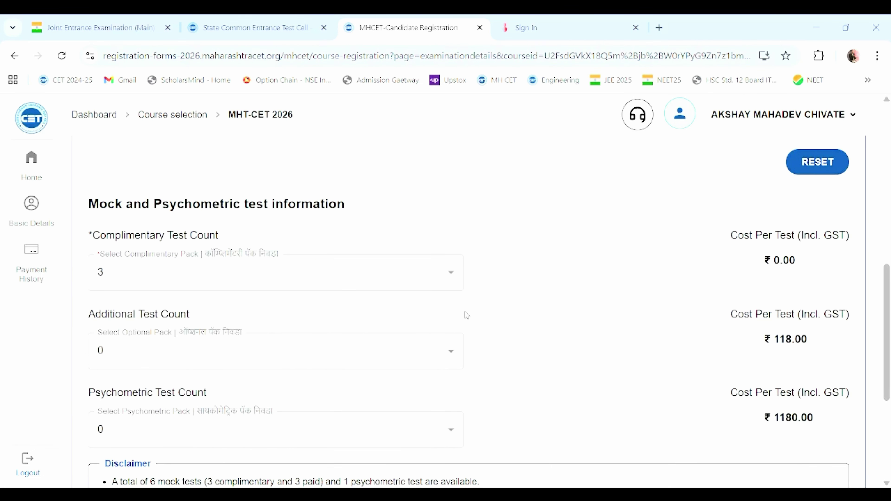
left_click(340, 284)
left_click(339, 284)
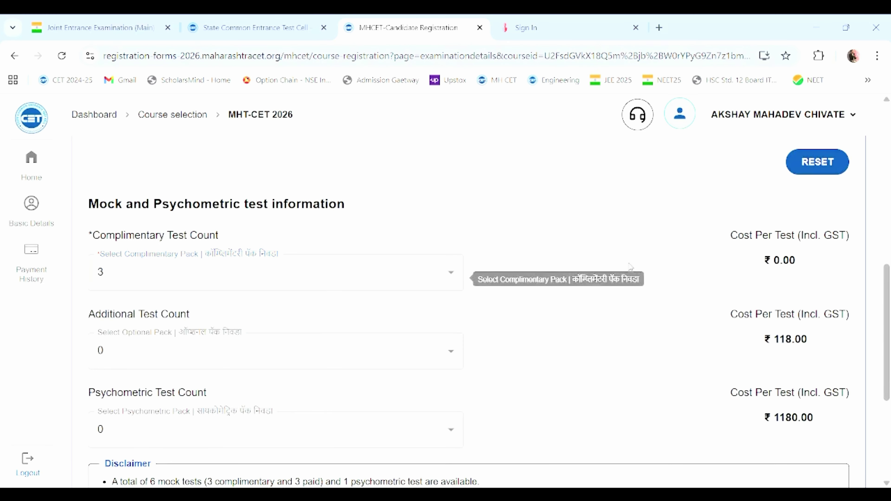
scroll(585, 318, "down", 4)
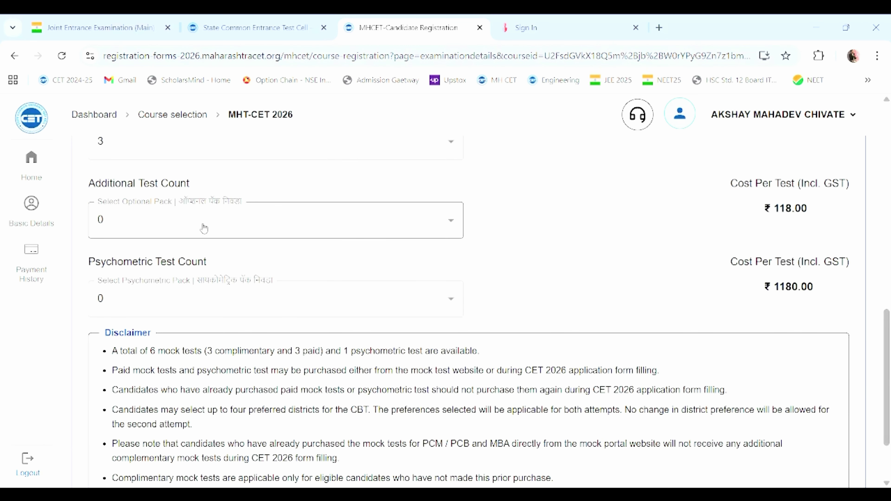
scroll(513, 339, "down", 3)
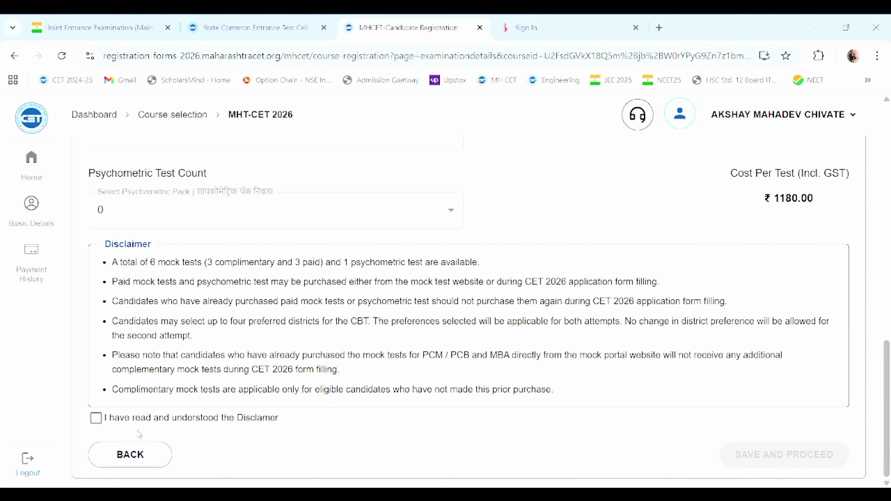
left_click(96, 418)
scroll(589, 346, "up", 5)
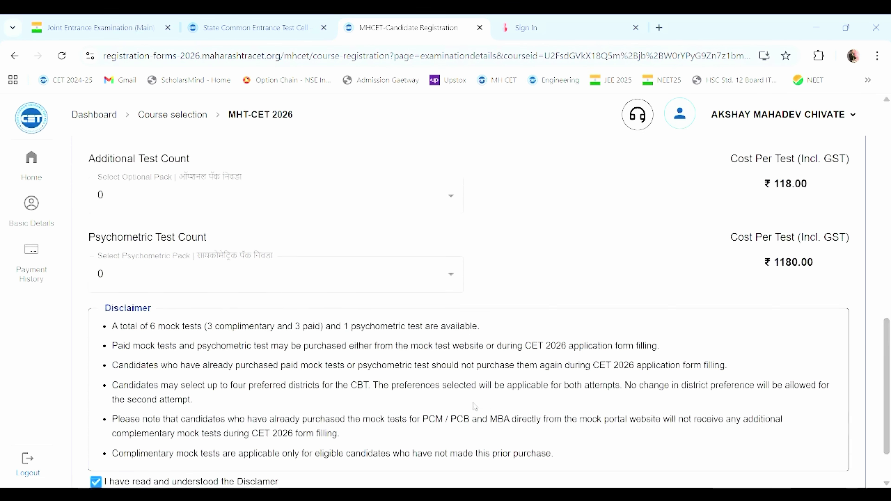
Step: Confirm 3 complimentary mock tests and 0 additional tests, reviewing the cost per test
left_click(211, 253)
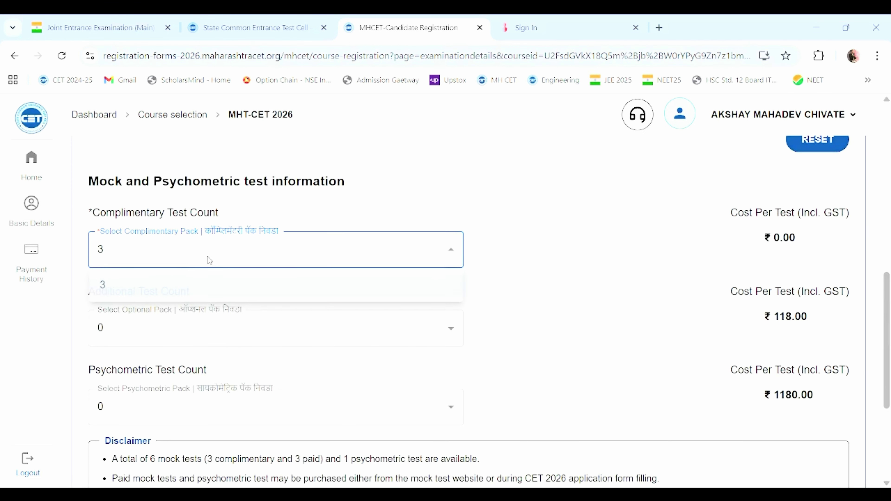
left_click(102, 284)
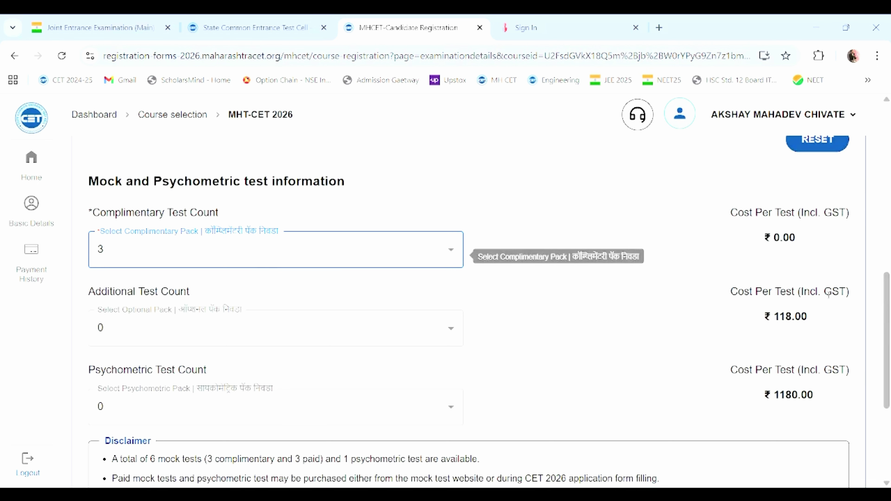
left_click(215, 328)
left_click(224, 364)
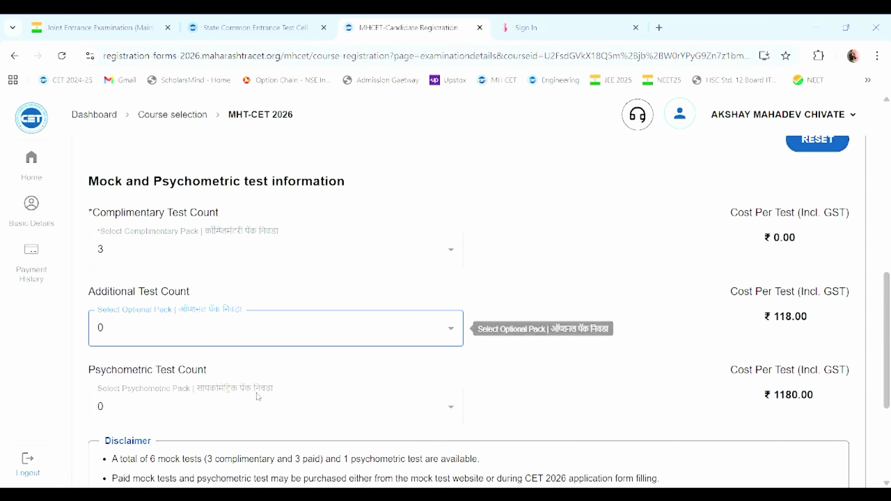
scroll(711, 302, "down", 2)
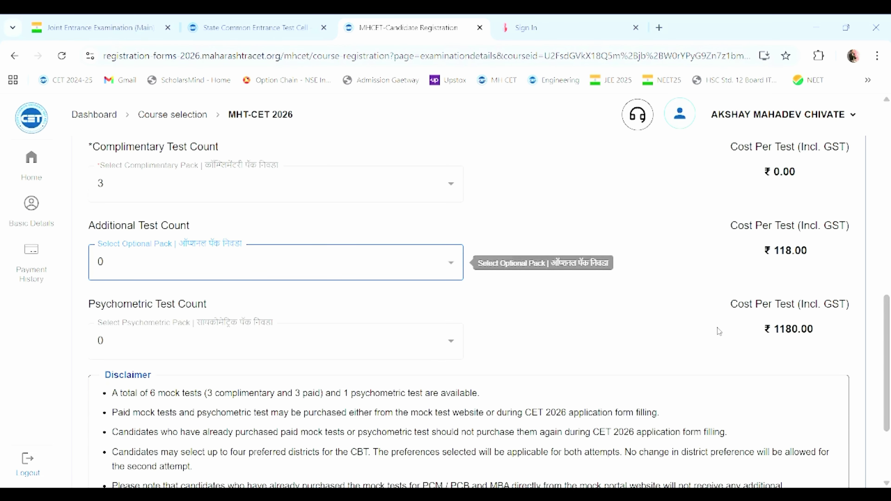
scroll(719, 331, "up", 2)
triple_click(811, 370)
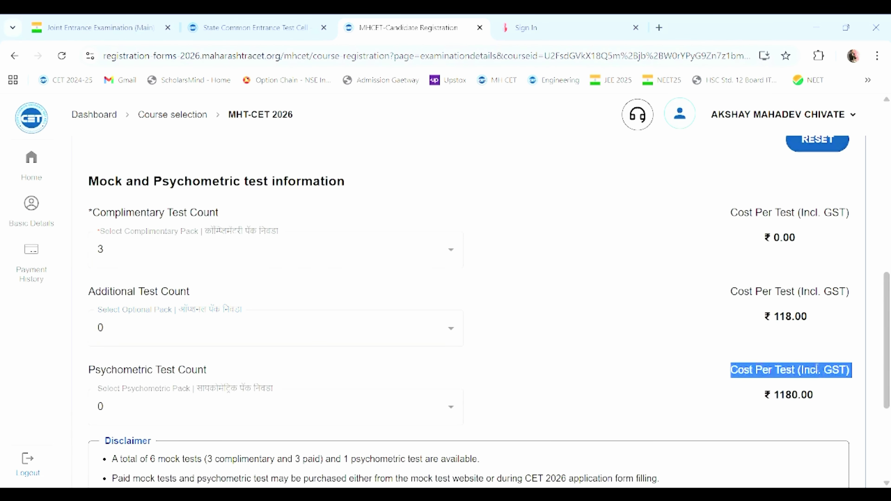
left_click(687, 389)
scroll(687, 389, "up", 4)
scroll(687, 390, "down", 10)
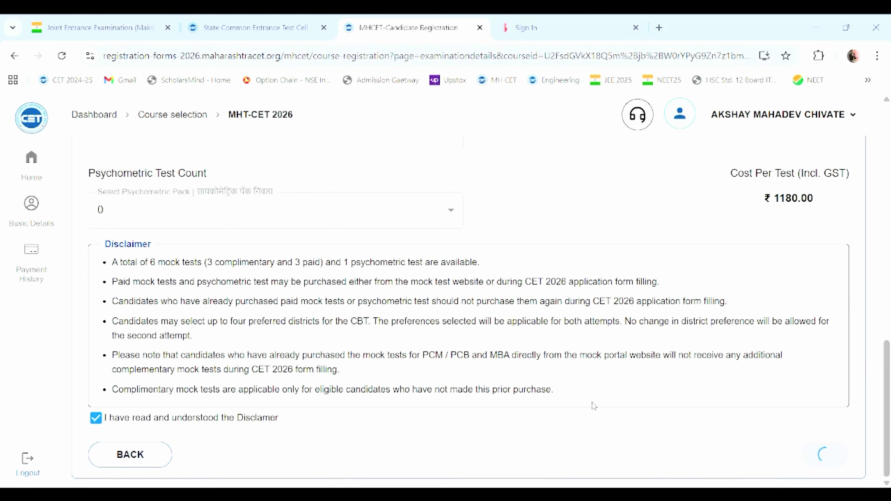
scroll(592, 406, "up", 8)
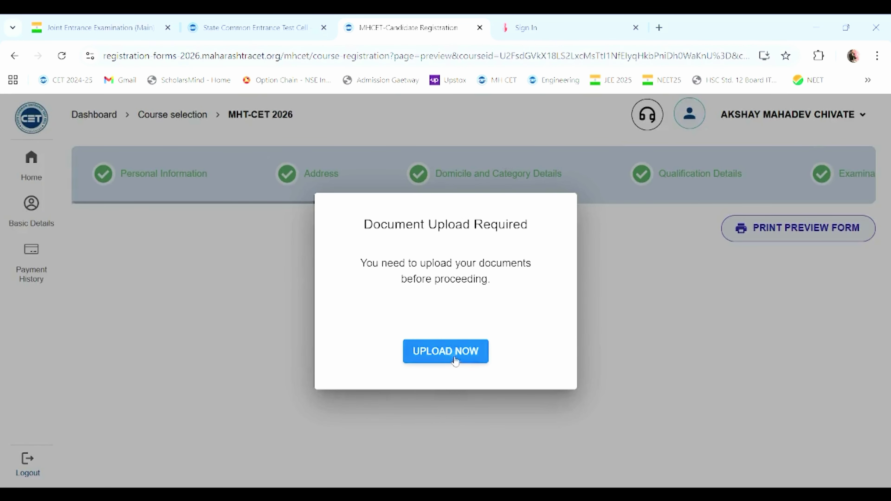
Step: Upload the candidate's photo from a file on the uploads page, then crop and apply it
left_click(455, 360)
scroll(392, 354, "down", 3)
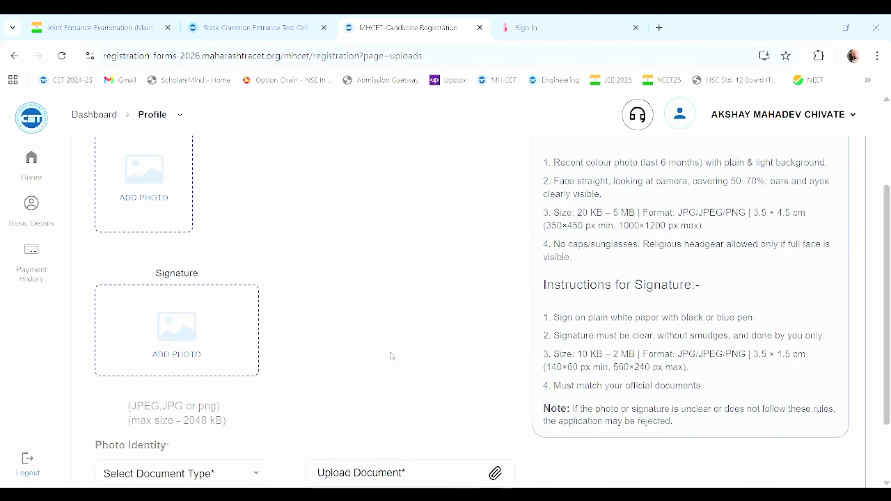
scroll(393, 355, "down", 2)
scroll(162, 312, "up", 5)
left_click(161, 312)
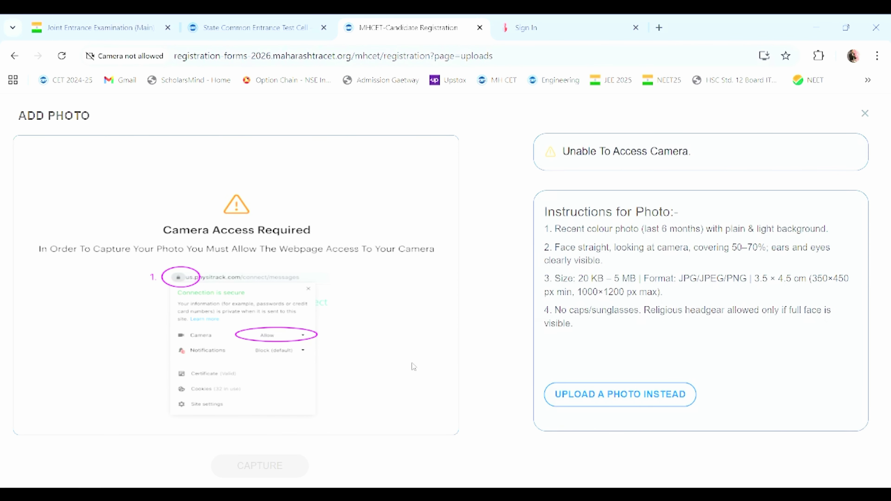
left_click(627, 396)
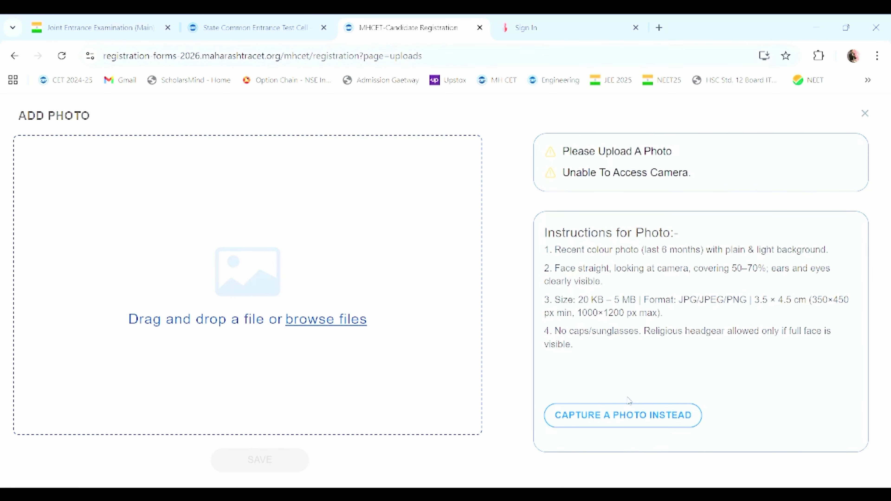
left_click(329, 324)
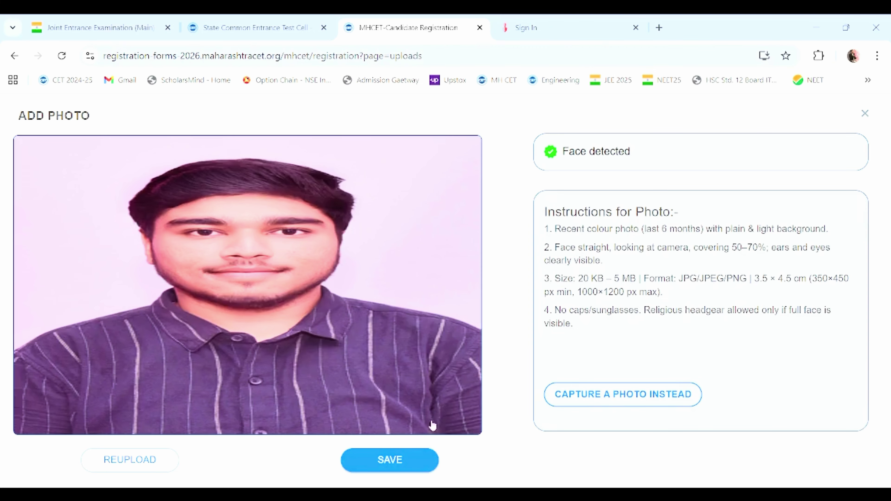
left_click(407, 459)
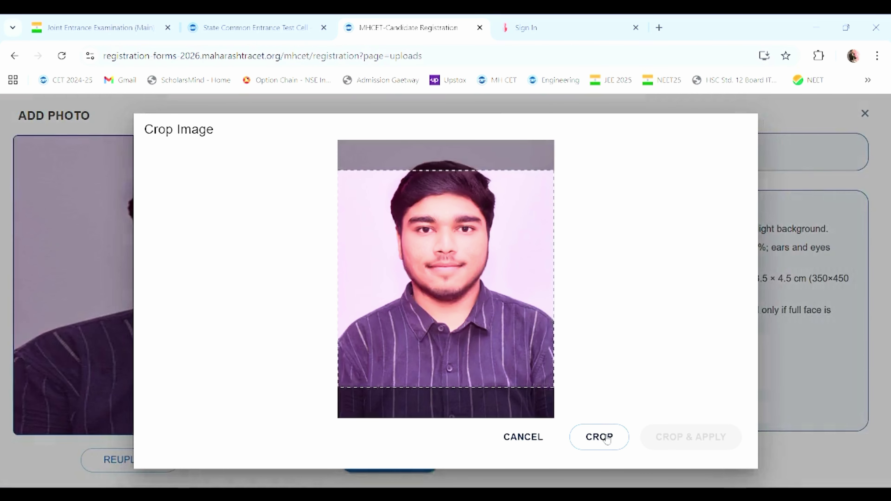
left_click(600, 438)
left_click(684, 438)
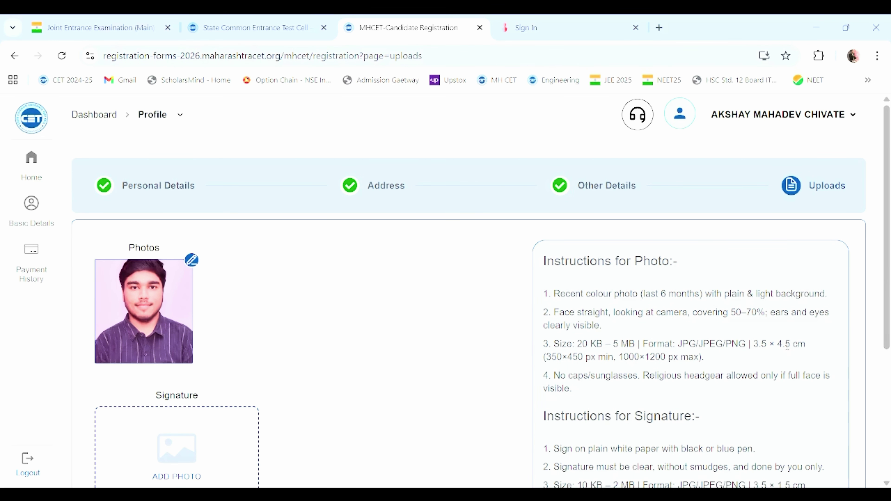
Step: Load a signature image from file, save it, and apply the crop
scroll(686, 375, "down", 2)
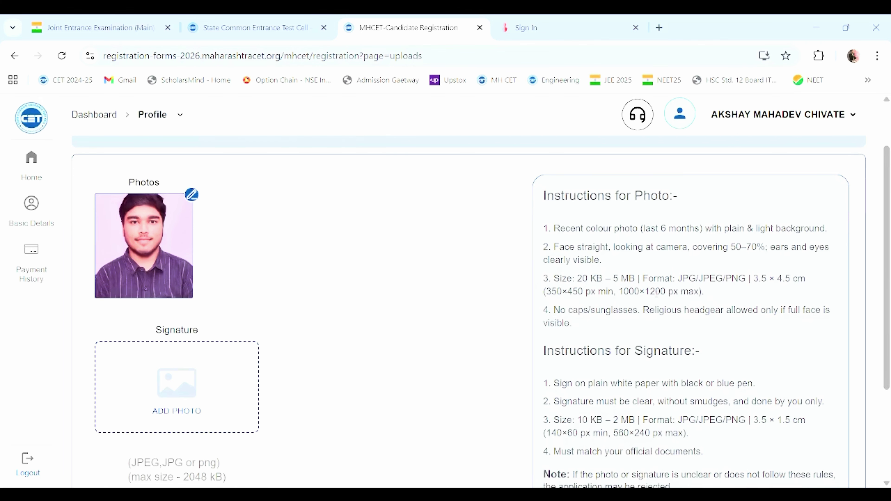
scroll(390, 321, "down", 4)
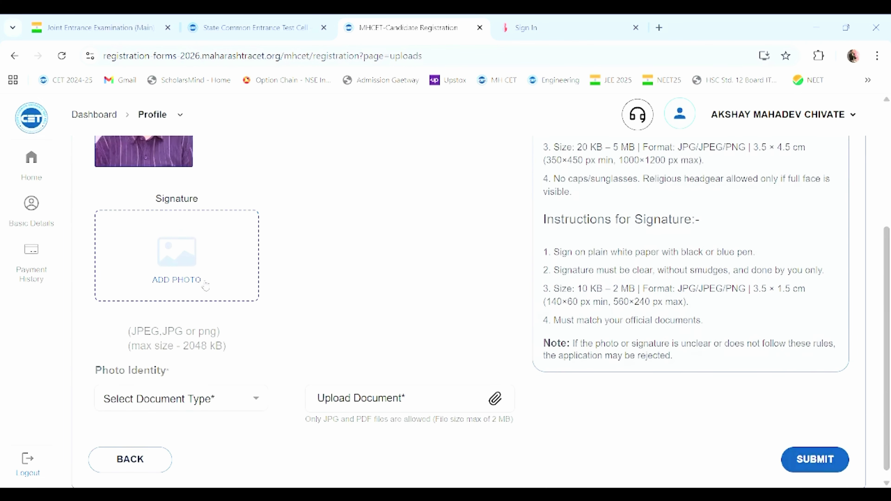
left_click(205, 408)
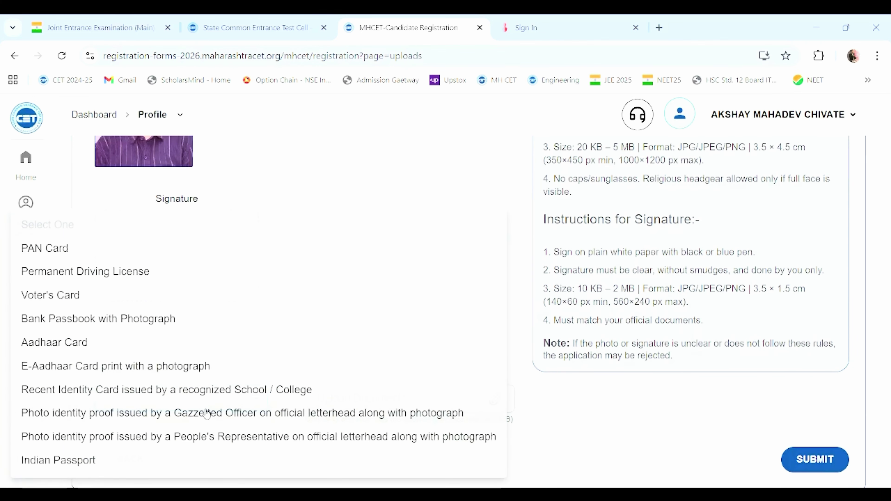
left_click(621, 432)
left_click(176, 261)
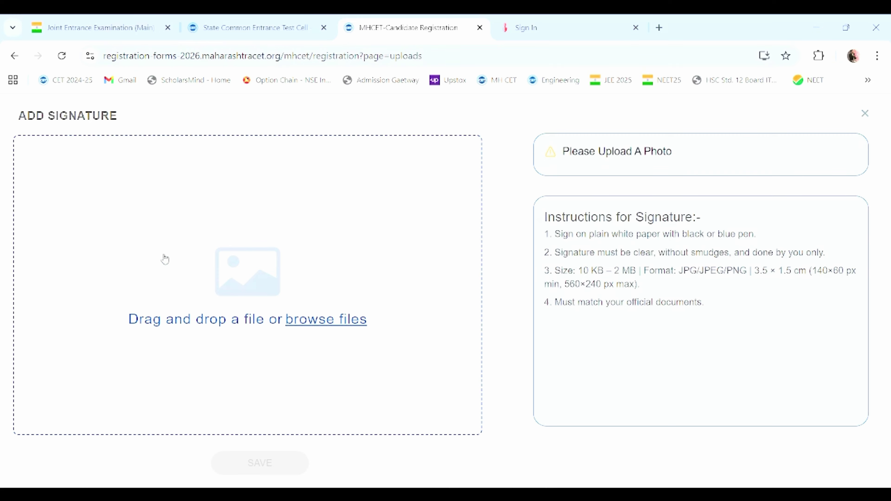
left_click(309, 324)
left_click(570, 364)
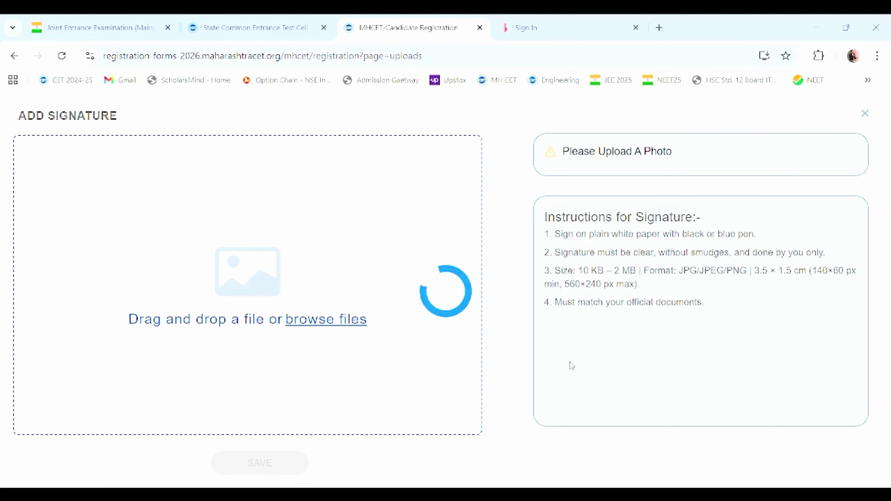
left_click(417, 459)
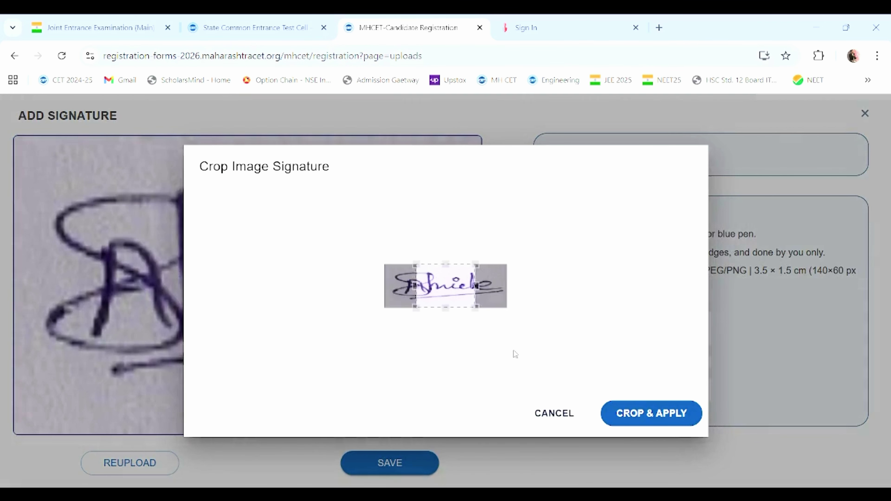
left_click(654, 418)
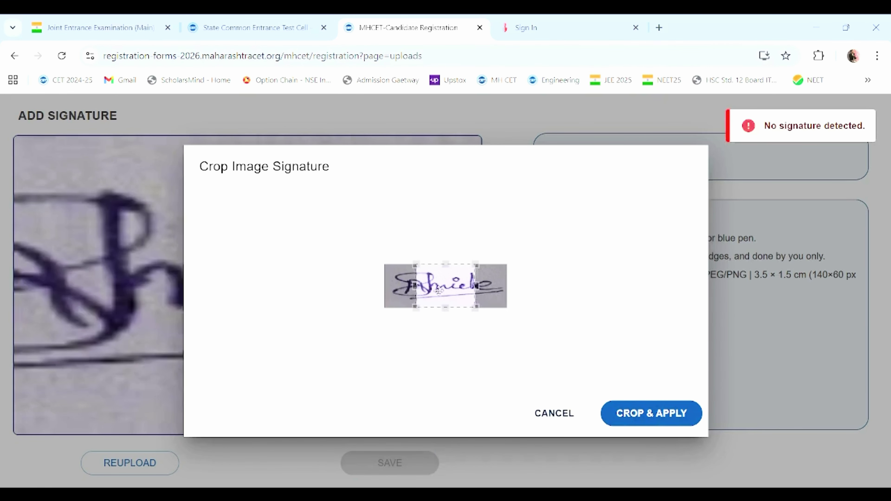
Step: Reposition the signature crop area twice, retry the crop, then cancel it
left_click_drag(439, 292, 471, 292)
left_click(653, 420)
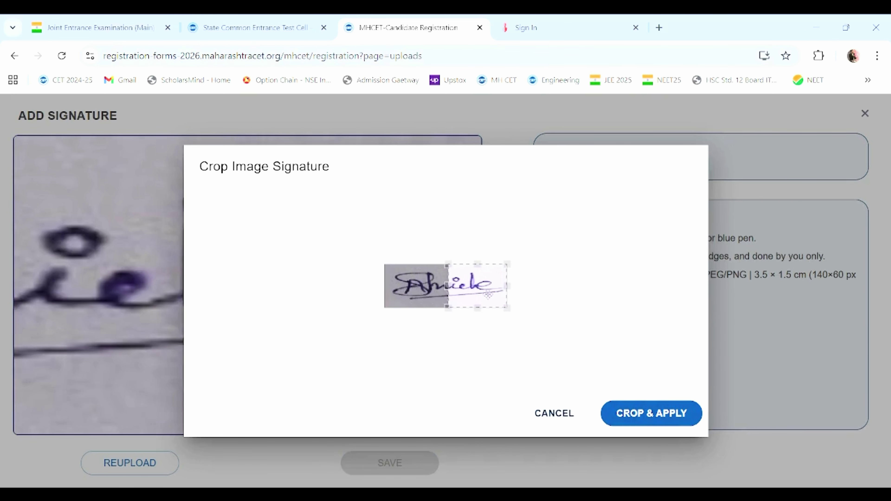
left_click_drag(495, 297, 421, 295)
left_click(637, 413)
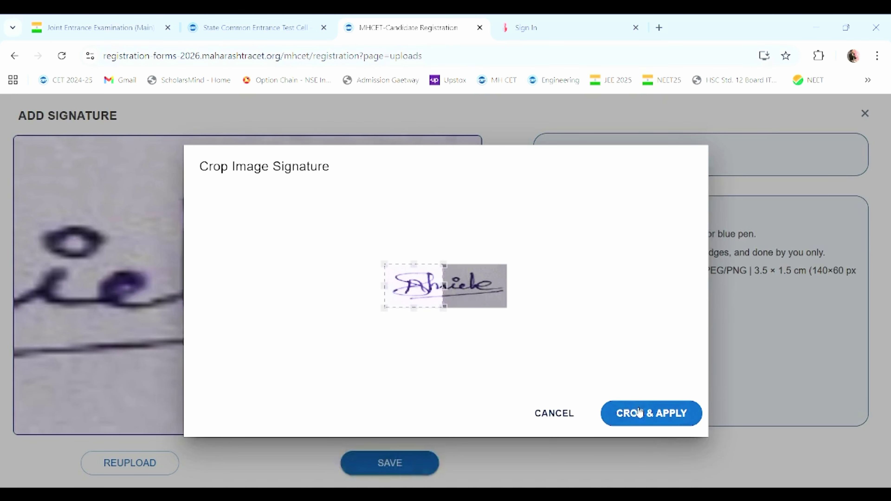
left_click(564, 415)
Step: Reupload a different signature image, save it, and apply the final crop
left_click(154, 274)
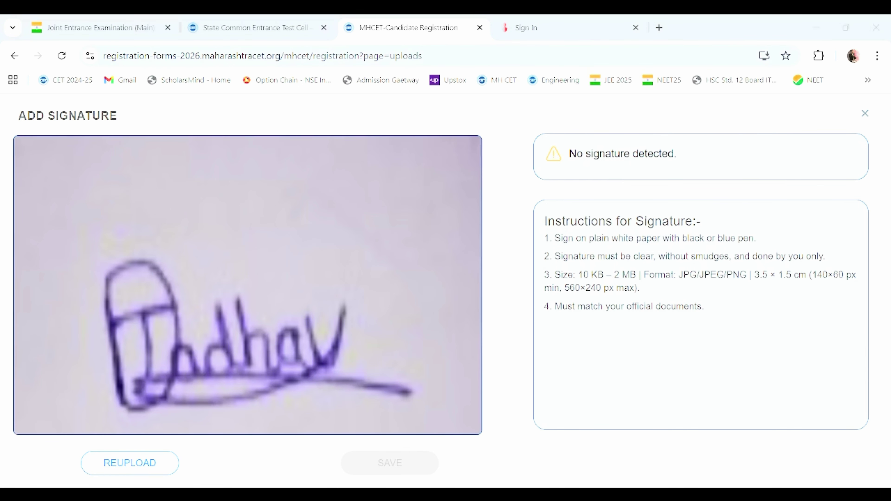
left_click(465, 363)
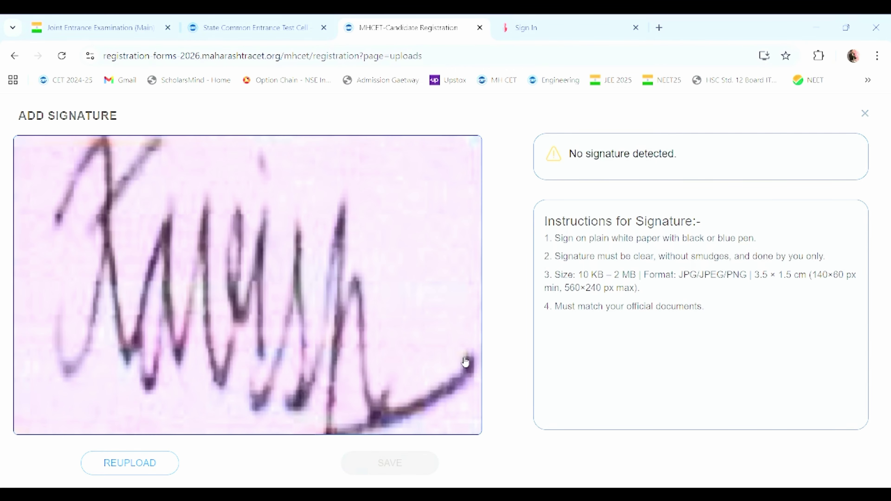
left_click(126, 471)
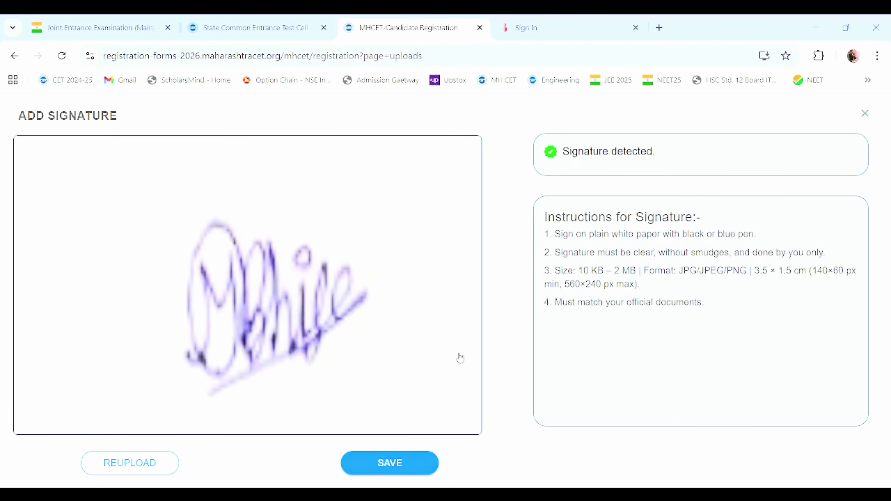
left_click(390, 466)
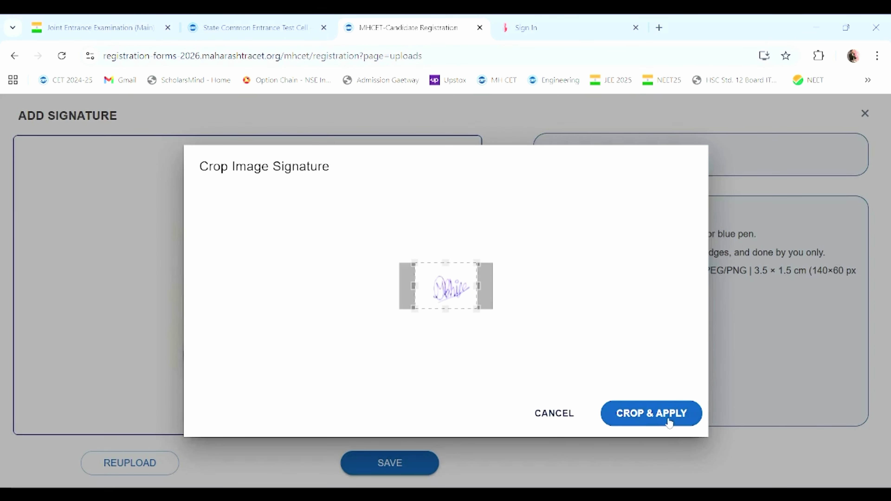
left_click(669, 422)
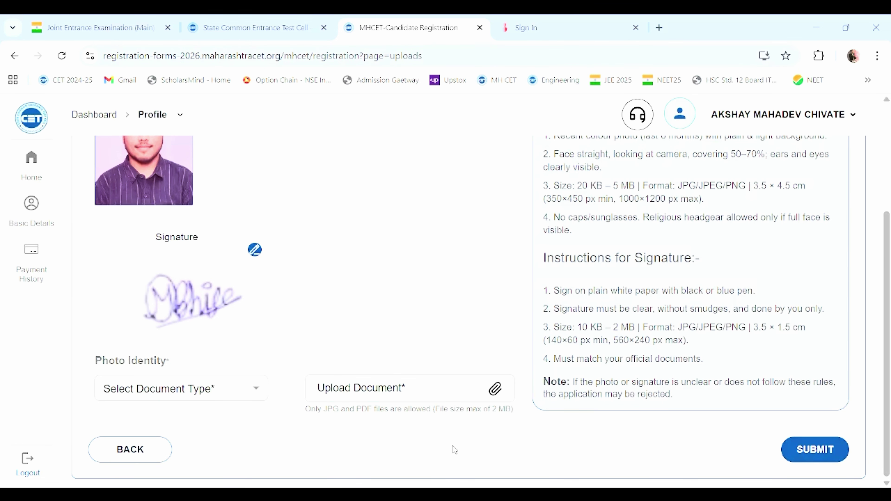
Step: Choose Aadhaar Card as the identity document and attach its file
left_click(233, 400)
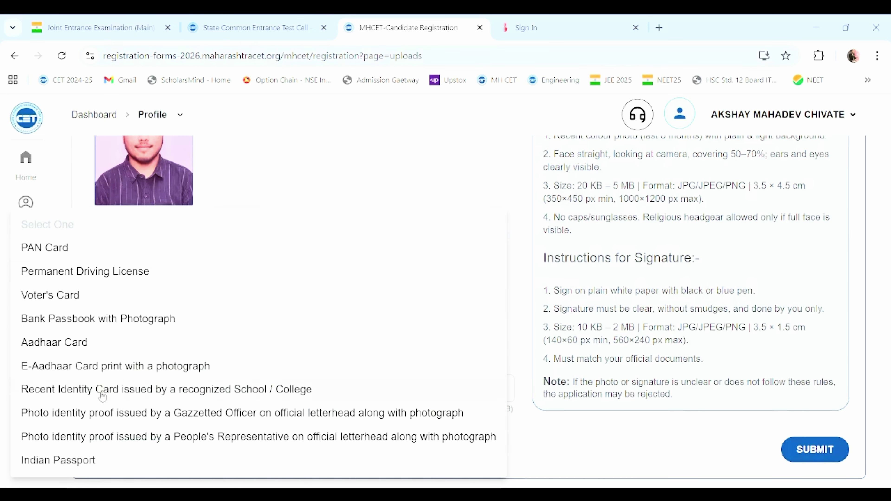
left_click(73, 344)
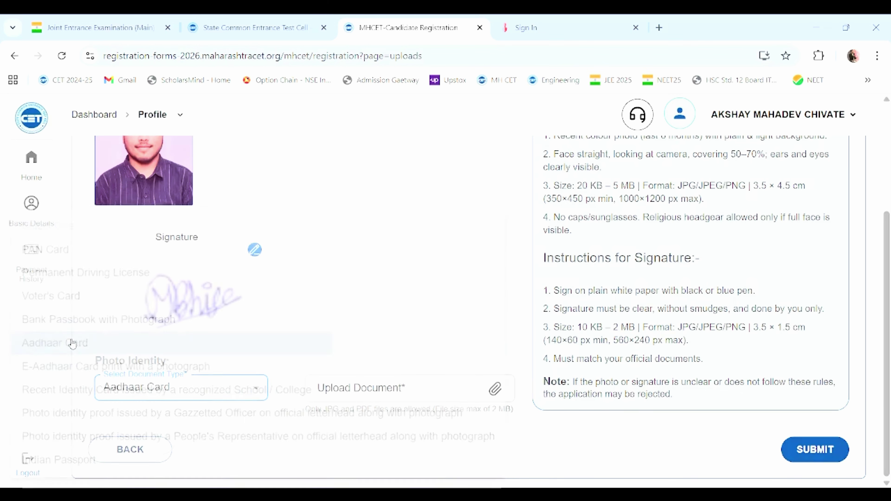
left_click(214, 397)
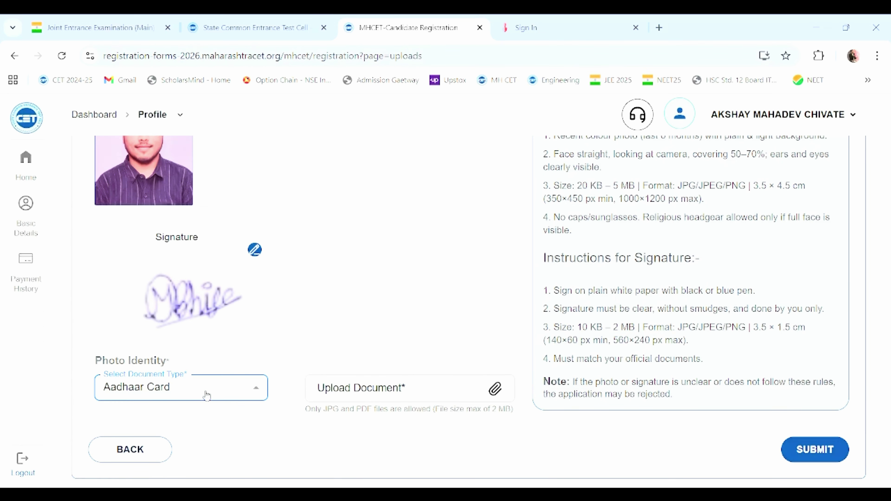
left_click(399, 157)
left_click(496, 394)
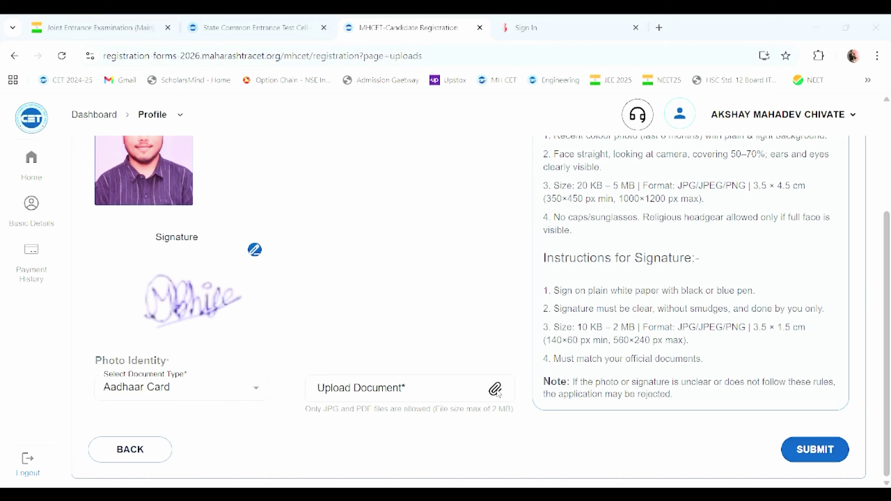
key("Return")
Step: Submit the uploaded documents to create the profile
scroll(308, 356, "down", 1)
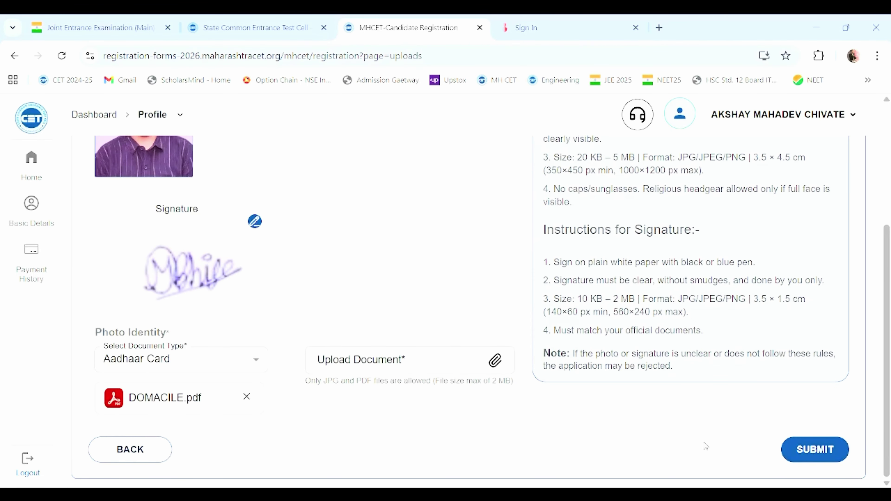
scroll(365, 425, "up", 5)
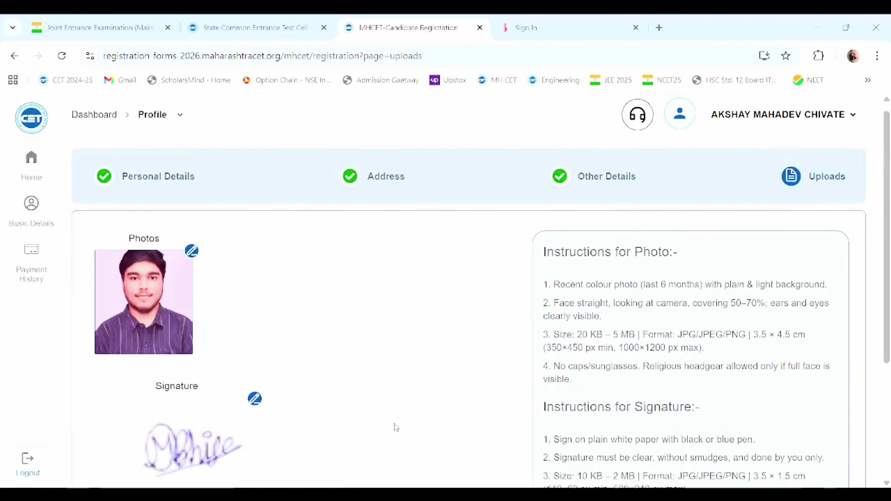
scroll(396, 427, "down", 5)
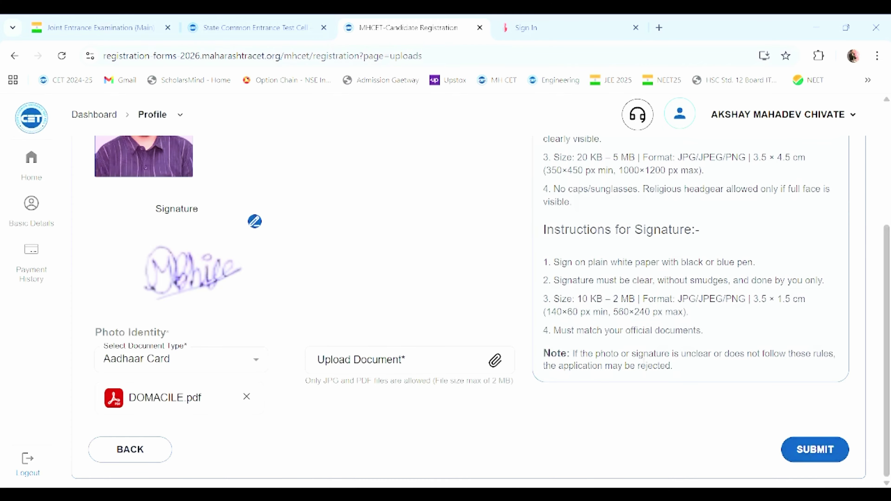
left_click(807, 451)
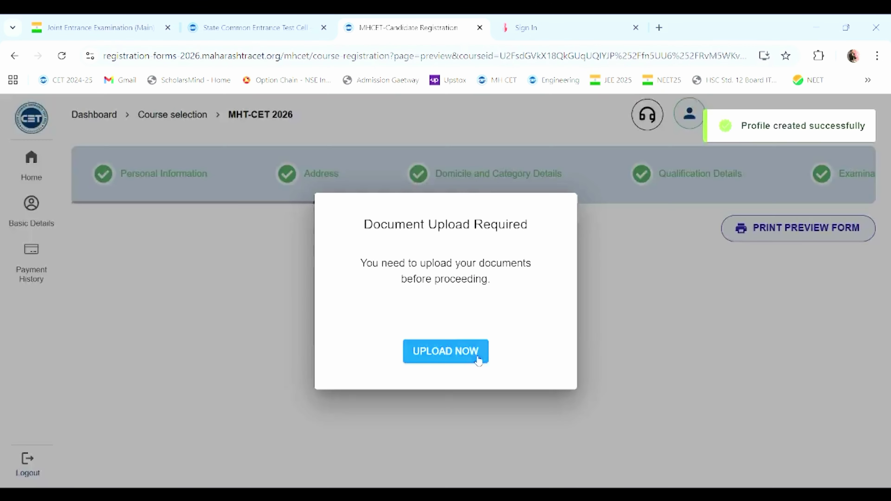
Step: Dismiss the document upload notice and scroll through the application preview
left_click(478, 352)
scroll(443, 362, "down", 10)
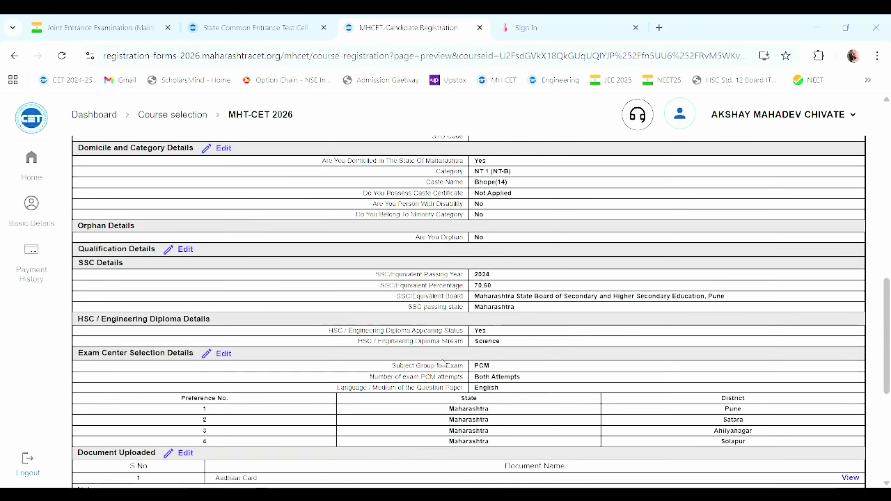
scroll(442, 362, "down", 8)
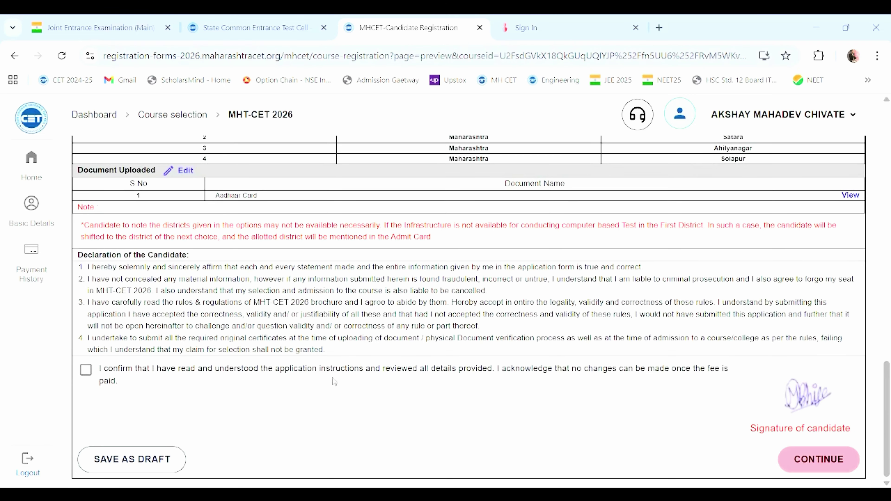
scroll(351, 372, "up", 18)
scroll(345, 368, "down", 5)
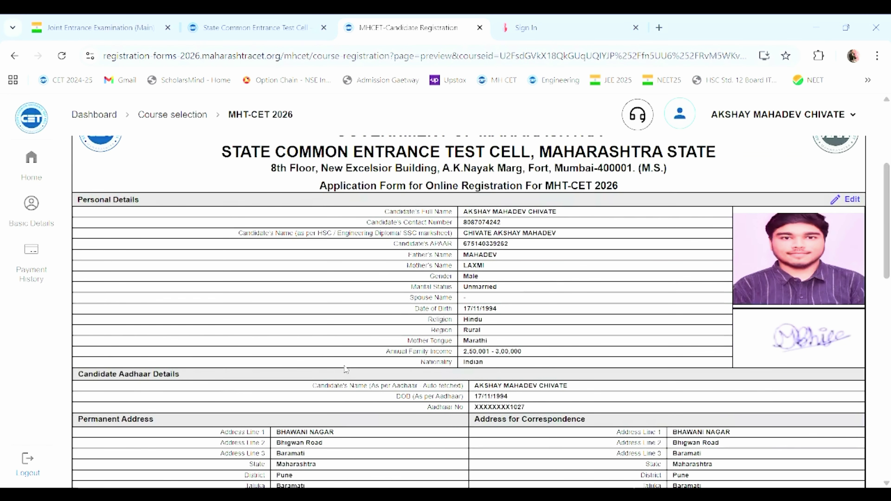
scroll(493, 233, "down", 10)
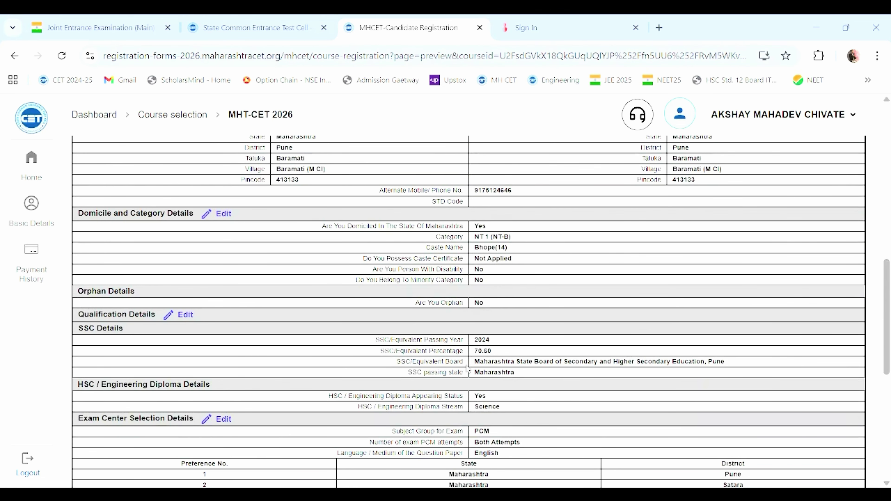
scroll(467, 370, "up", 13)
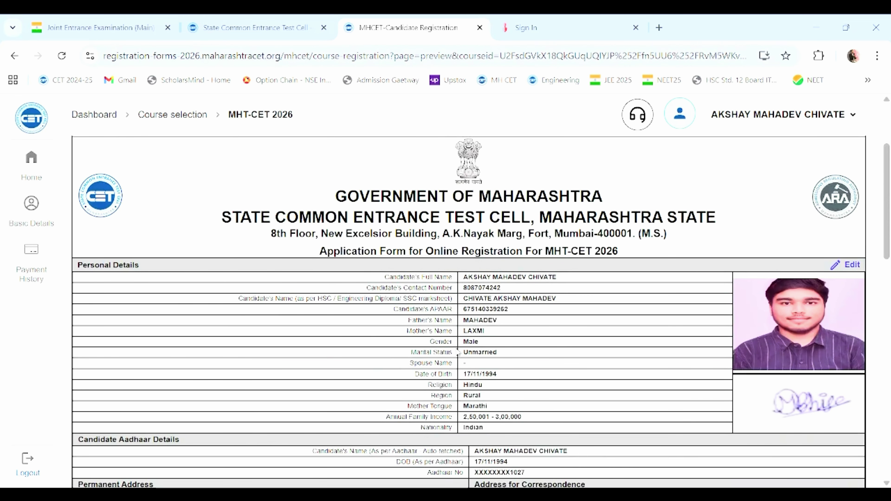
scroll(458, 352, "down", 5)
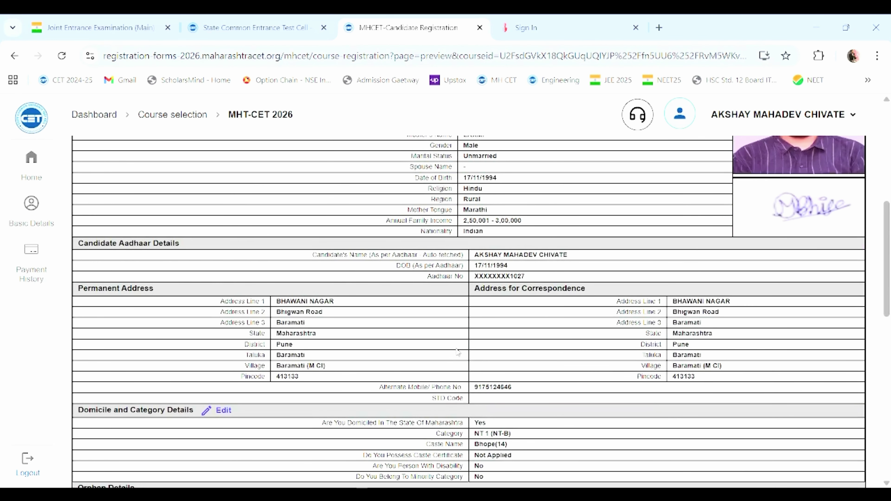
scroll(458, 352, "down", 2)
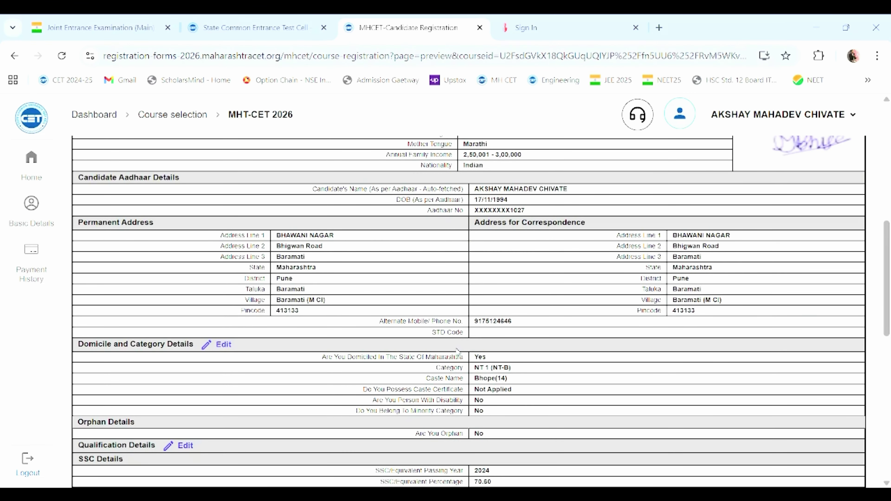
scroll(457, 350, "down", 2)
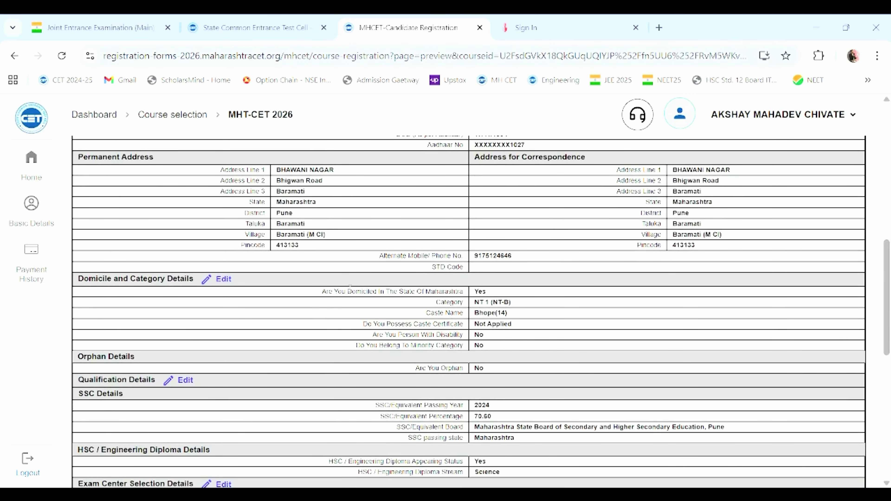
scroll(351, 286, "down", 4)
scroll(256, 229, "down", 4)
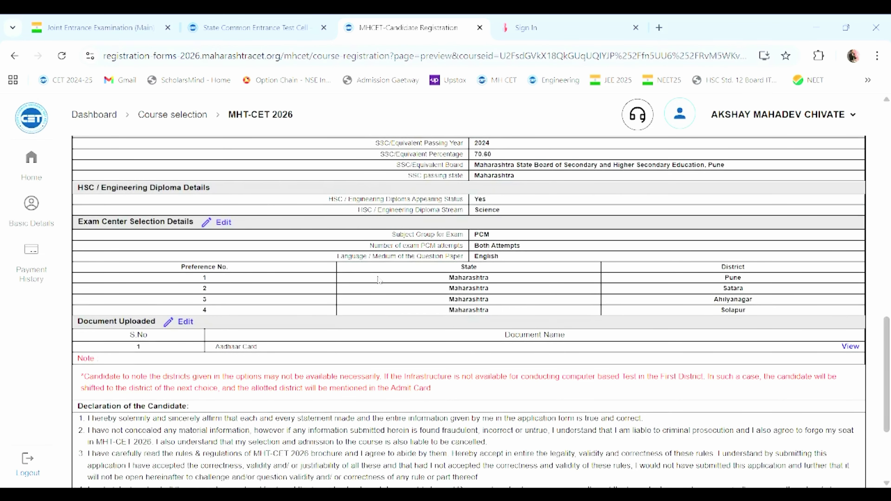
Step: Check the PCM group, Both Attempts and English rows, confirm the declaration, and continue
double_click(478, 234)
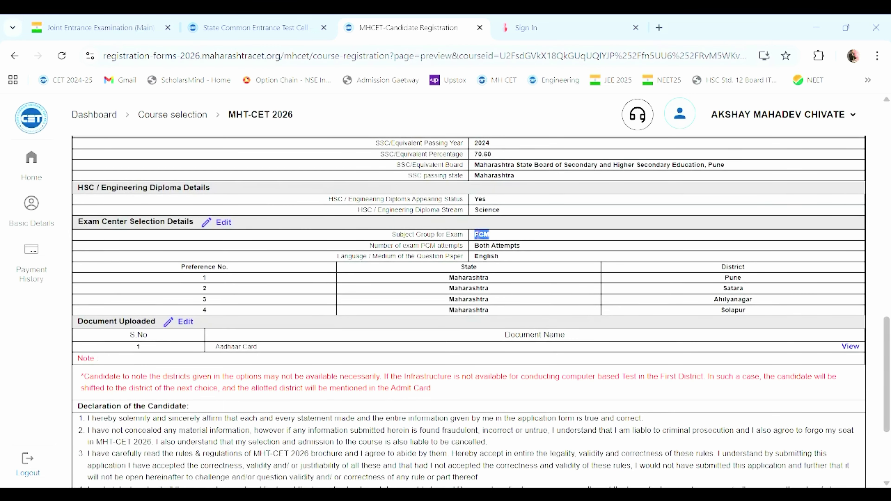
left_click(504, 275)
double_click(485, 234)
triple_click(505, 247)
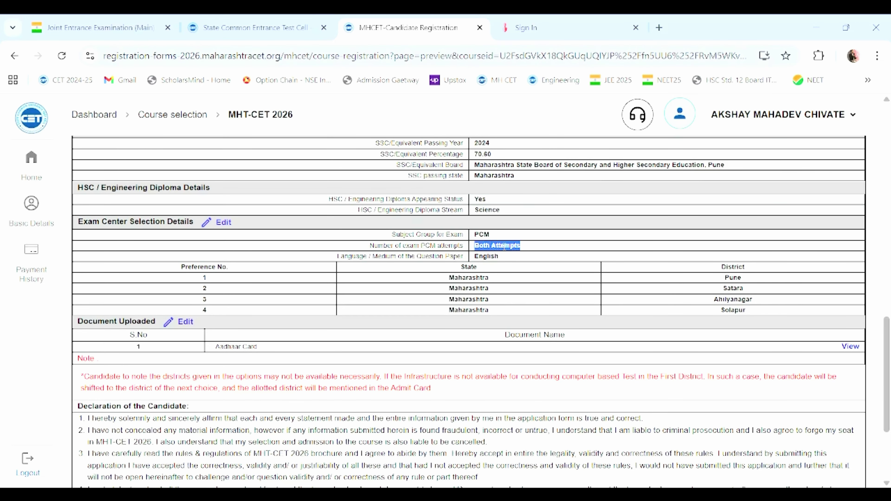
double_click(487, 257)
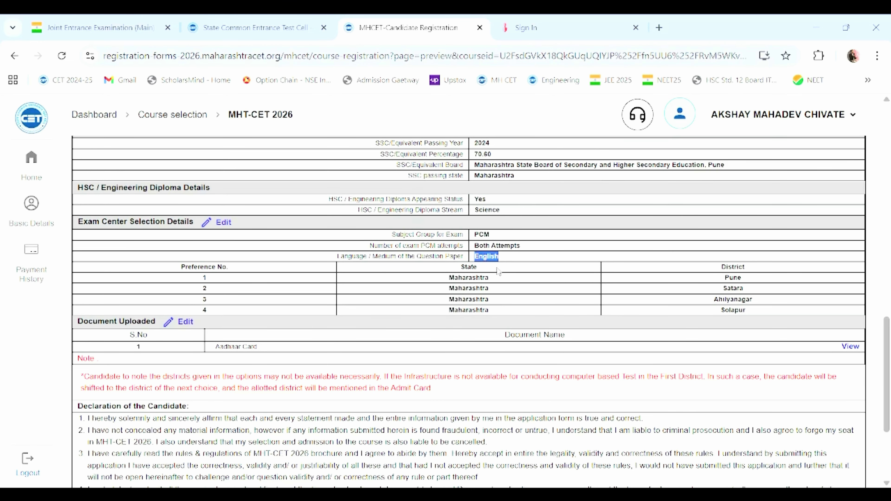
double_click(486, 235)
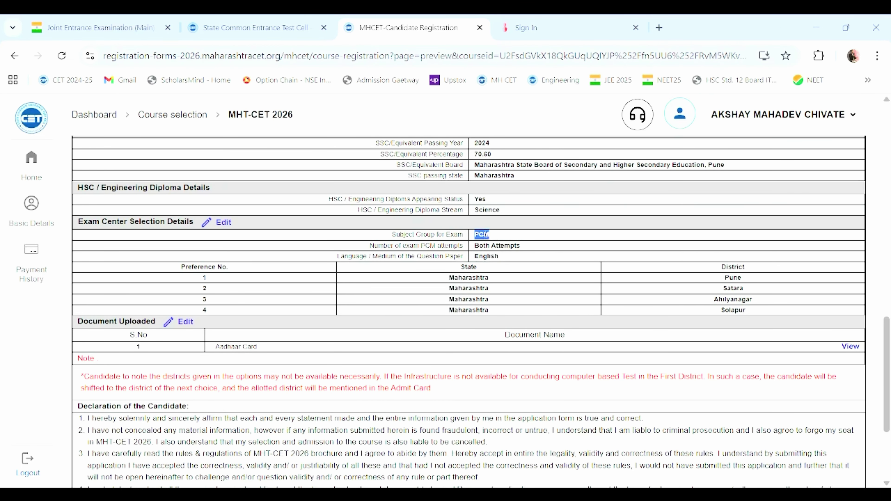
double_click(500, 246)
double_click(486, 257)
scroll(479, 279, "down", 4)
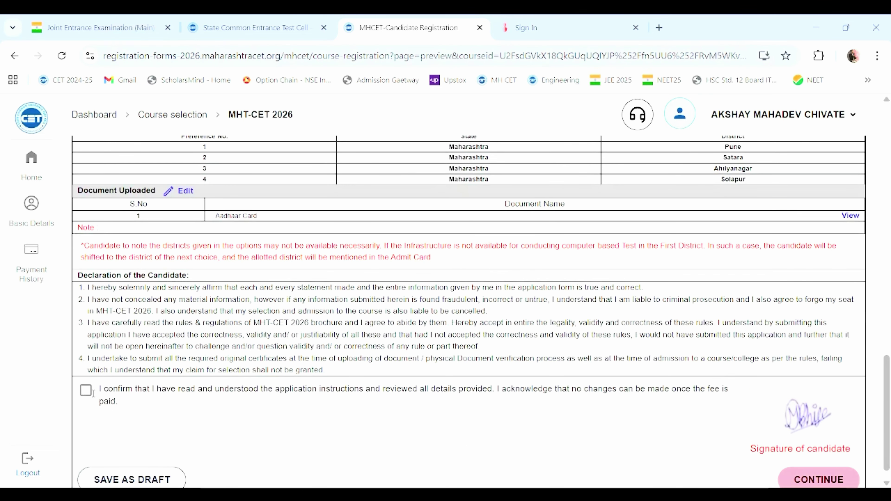
left_click(86, 391)
left_click(808, 480)
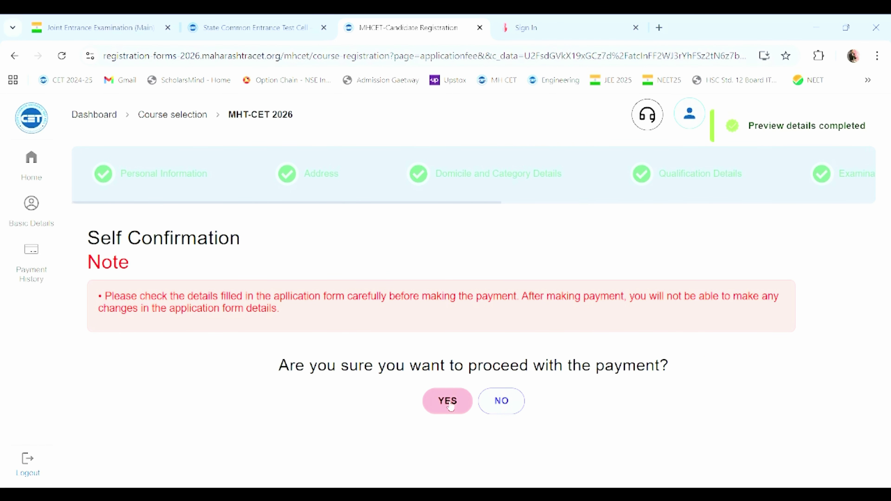
Step: Agree to pay, accept the 2000.00 application fee, and proceed to the Airpay gateway
left_click(450, 405)
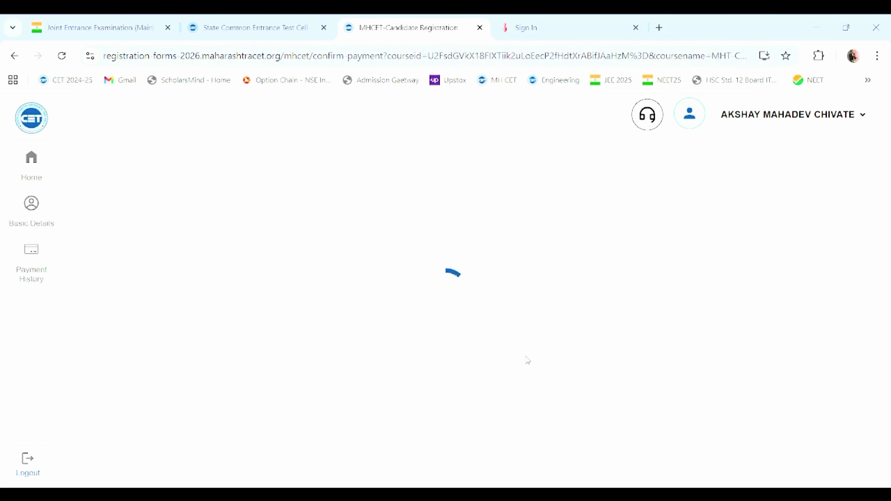
scroll(551, 333, "down", 4)
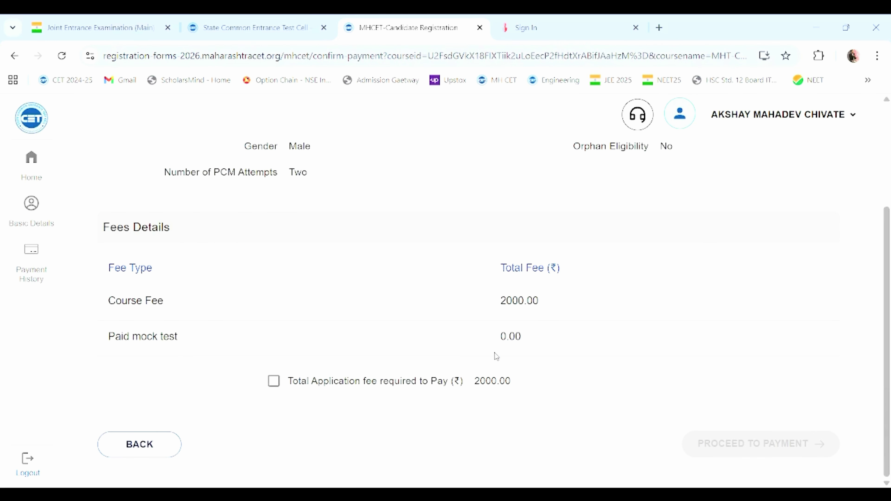
left_click(273, 383)
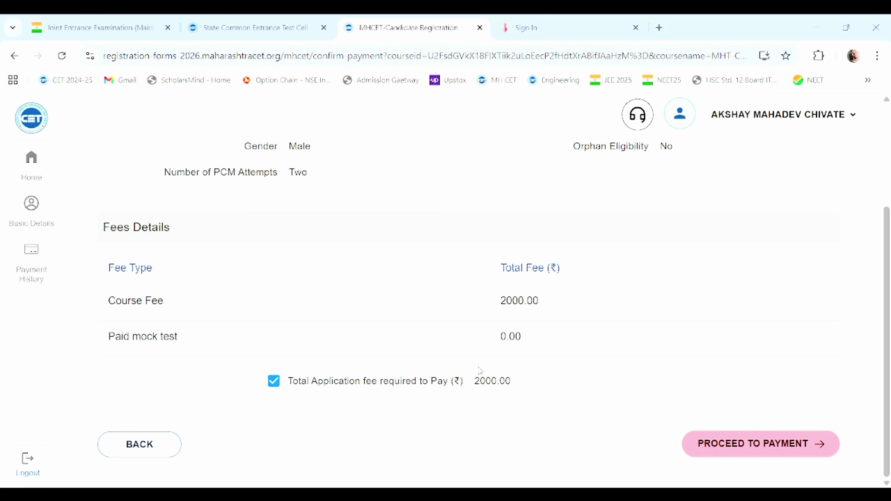
scroll(478, 367, "up", 4)
scroll(478, 367, "down", 4)
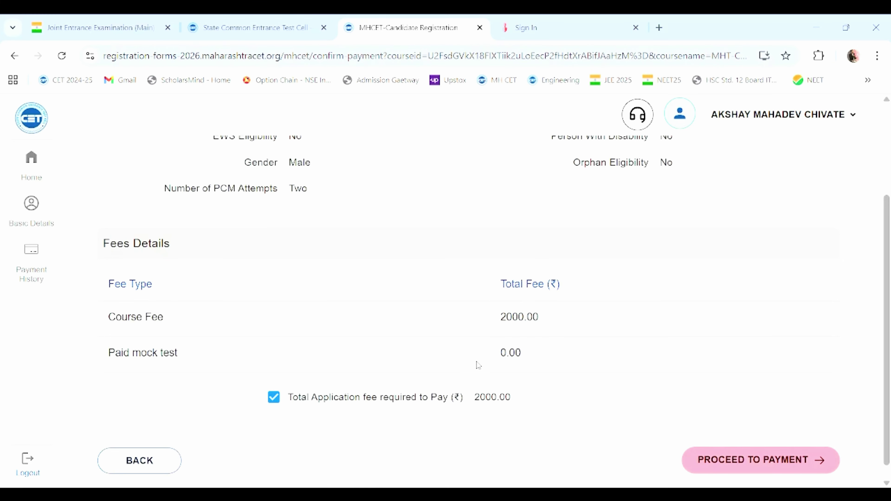
left_click(752, 465)
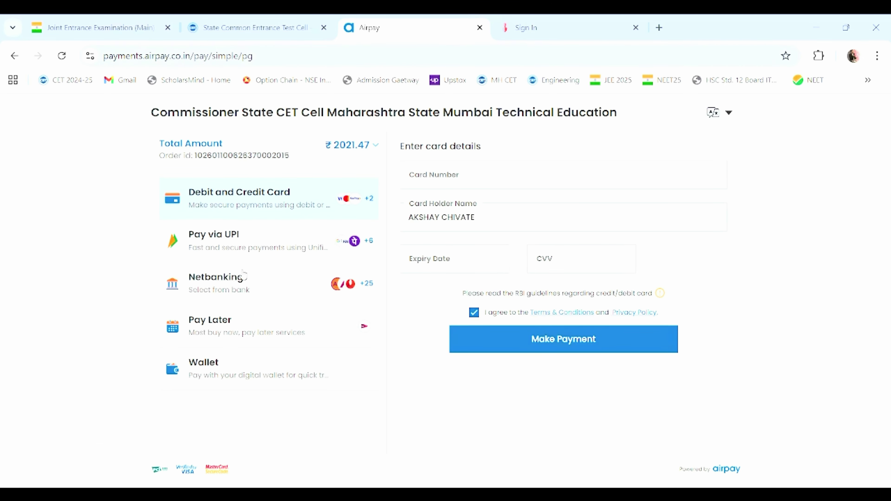
Step: Pick UPI as the Airpay payment method and generate a UPI QR code for the ₹2001.18 fee
left_click(215, 254)
left_click(211, 201)
left_click(236, 332)
left_click(221, 242)
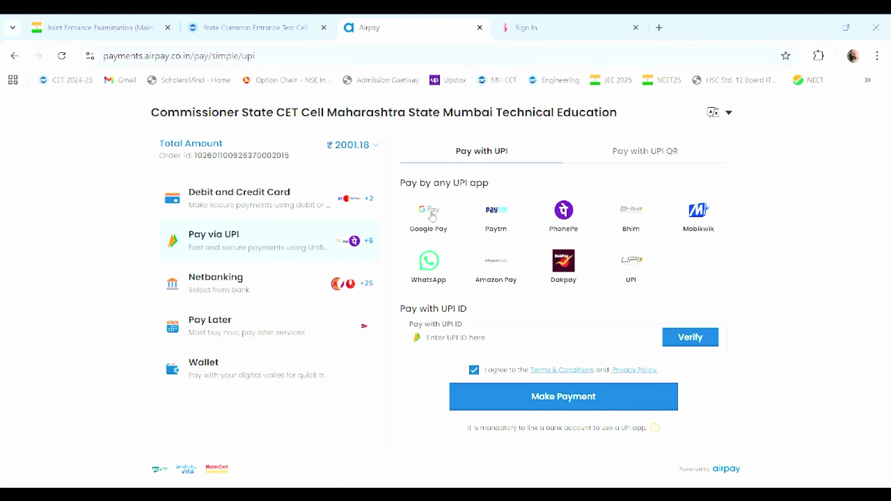
left_click(686, 158)
left_click(558, 295)
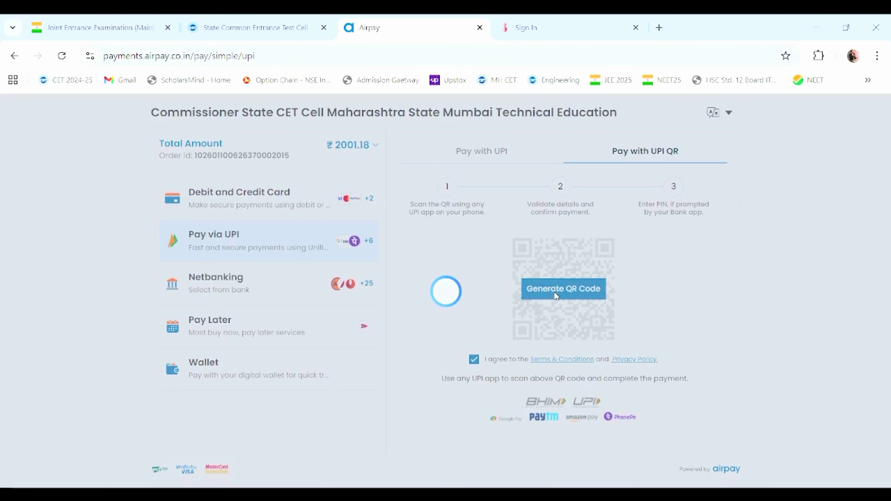